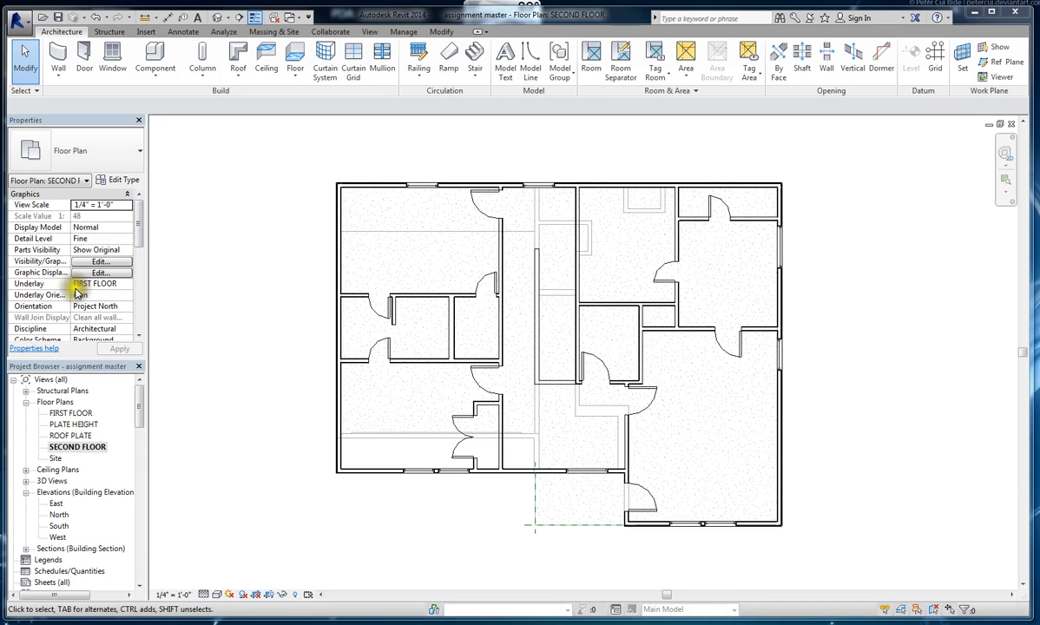
# Step: Set the second floor plan's underlay to None and apply the change
pyautogui.click(129, 285)
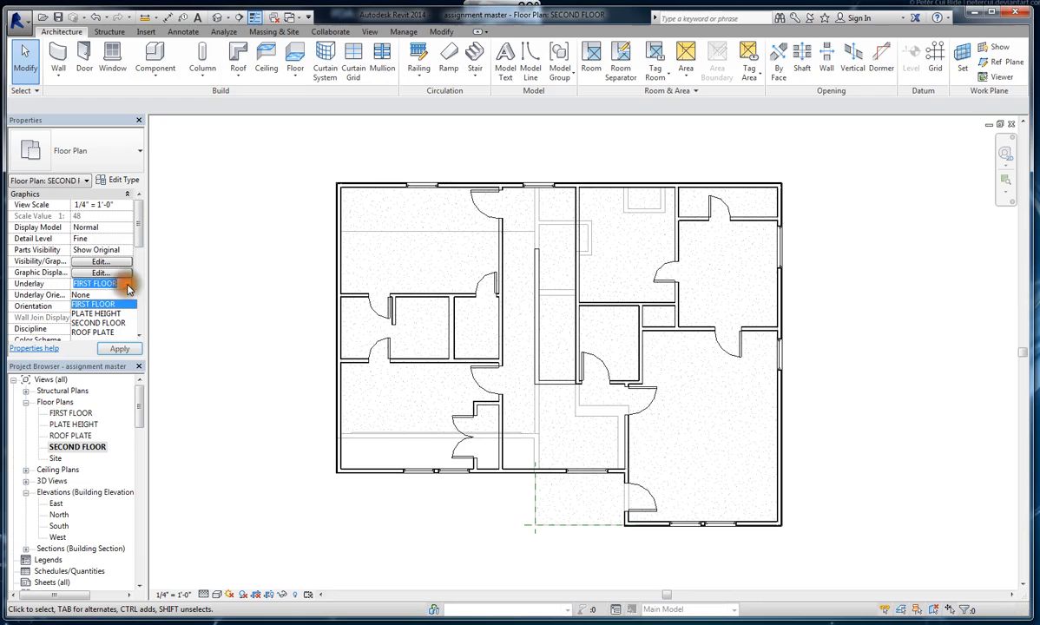
pyautogui.click(80, 297)
pyautogui.click(120, 348)
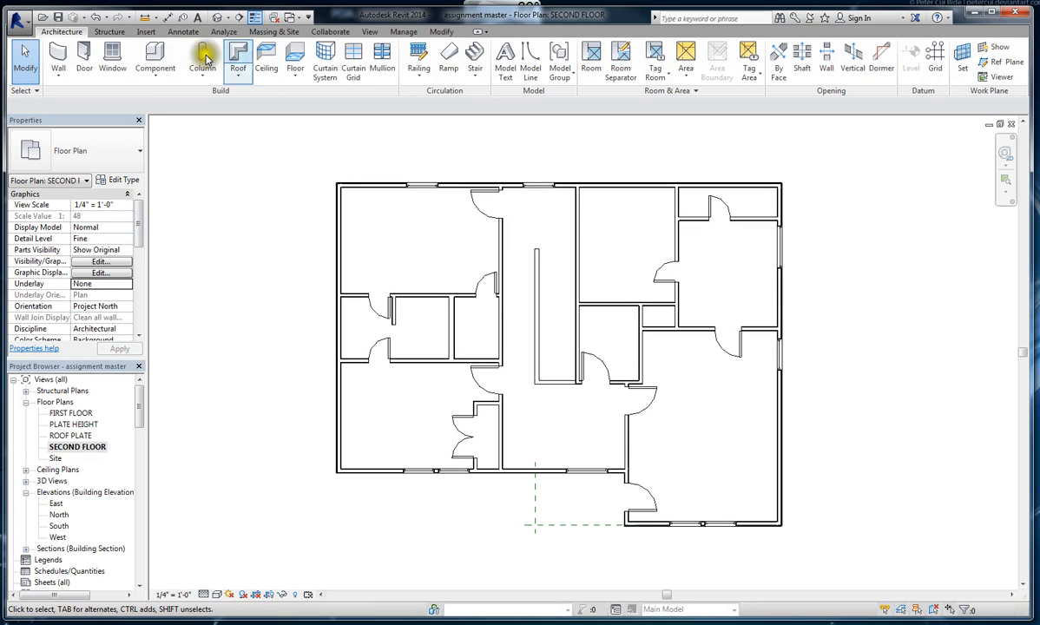
# Step: Start a floor on the second floor level using the Wood Truss Joist 12" - Carpet Finish type
pyautogui.click(295, 57)
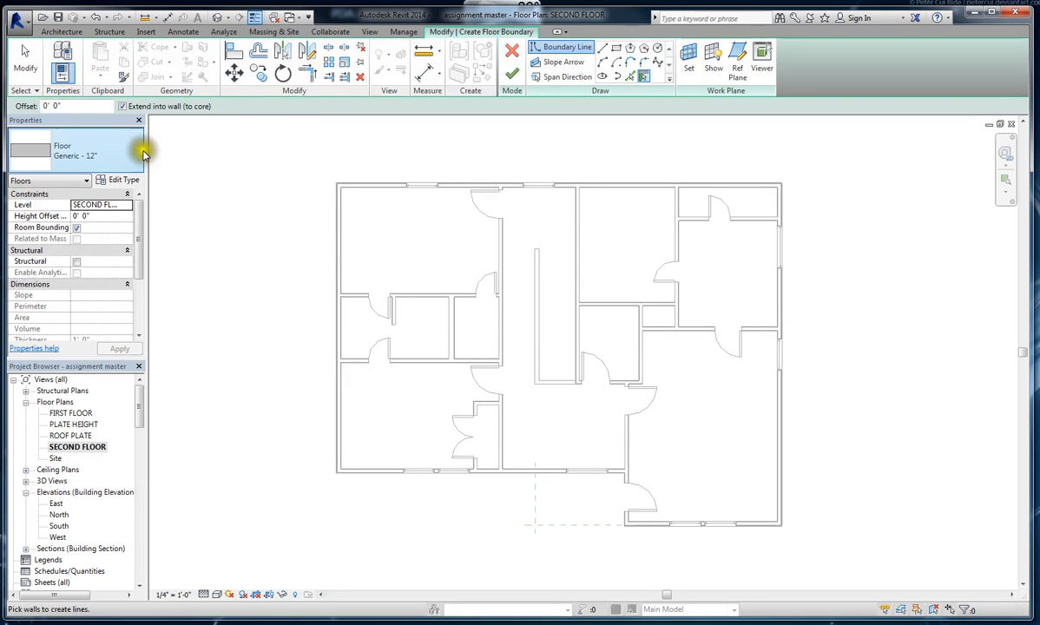
pyautogui.click(139, 149)
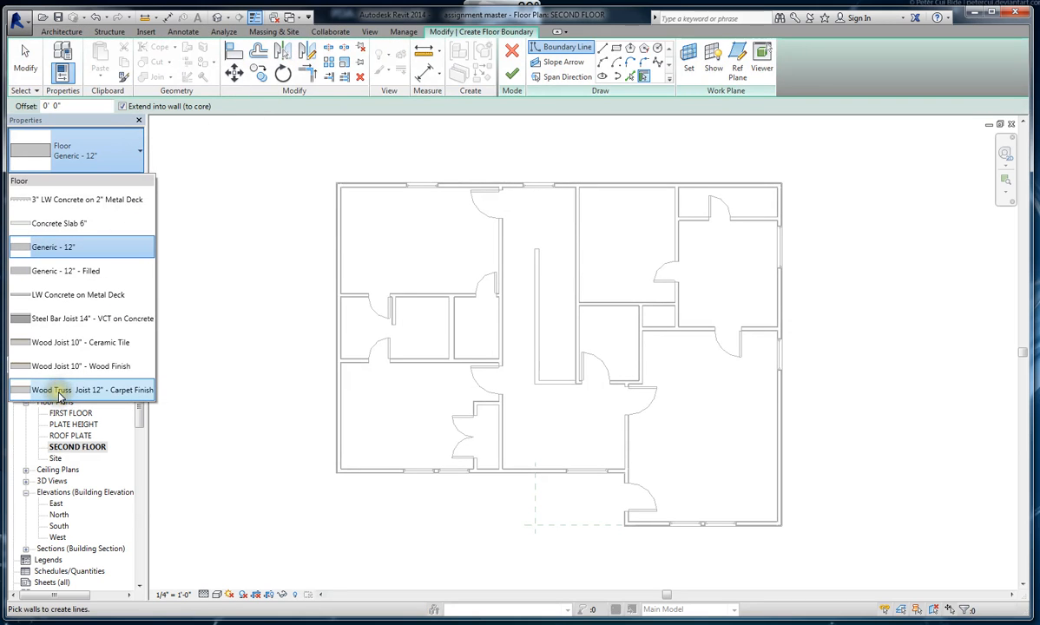
pyautogui.click(127, 391)
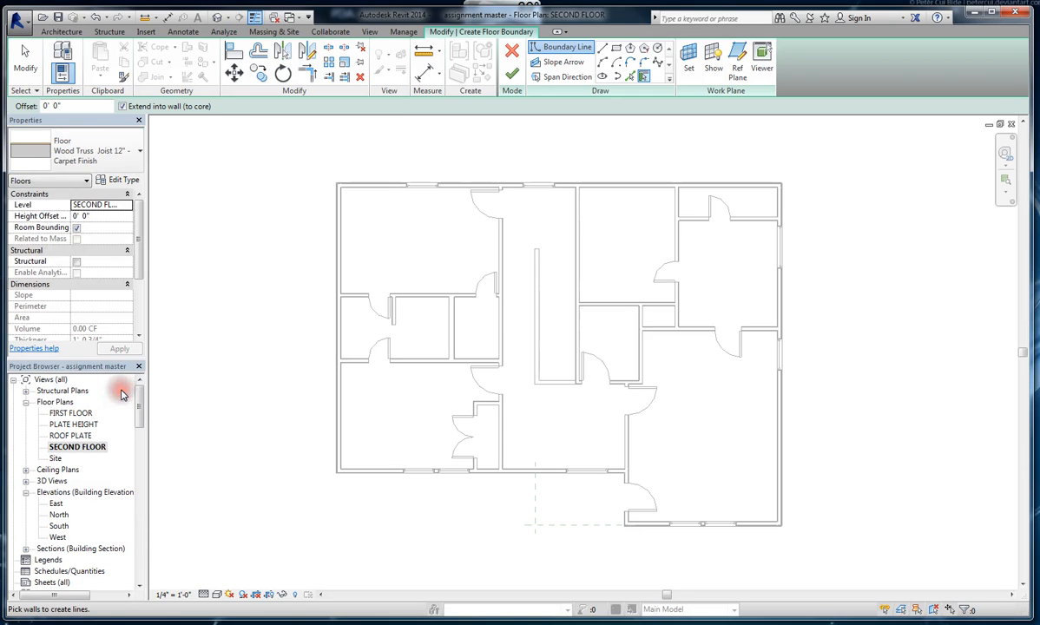
# Step: Duplicate the selected floor type and name the copy Wood Truss Joist
pyautogui.click(117, 180)
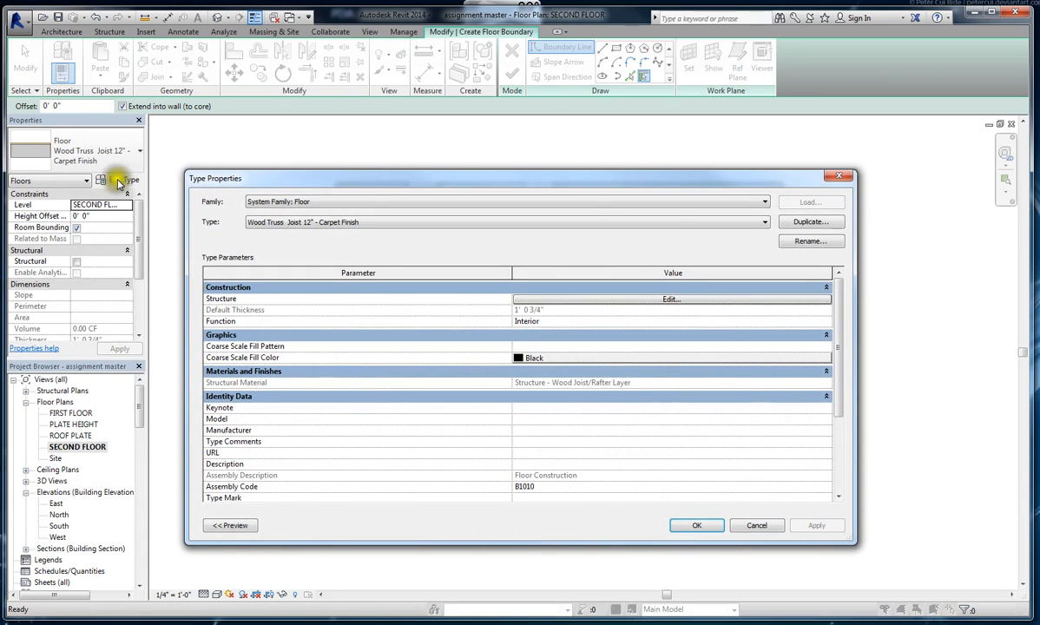
pyautogui.click(806, 221)
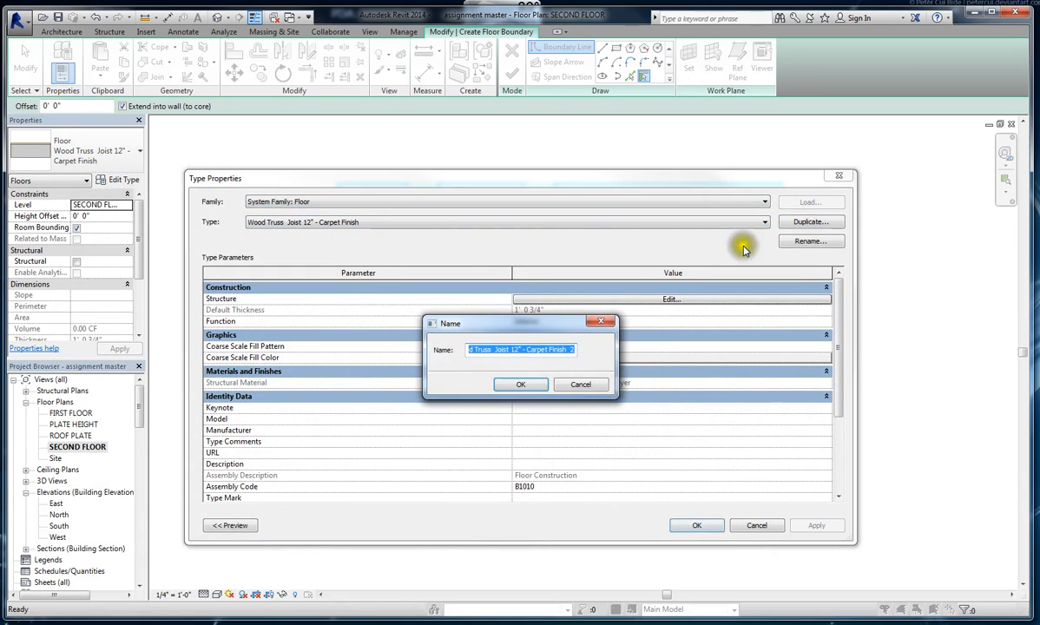
pyautogui.click(503, 350)
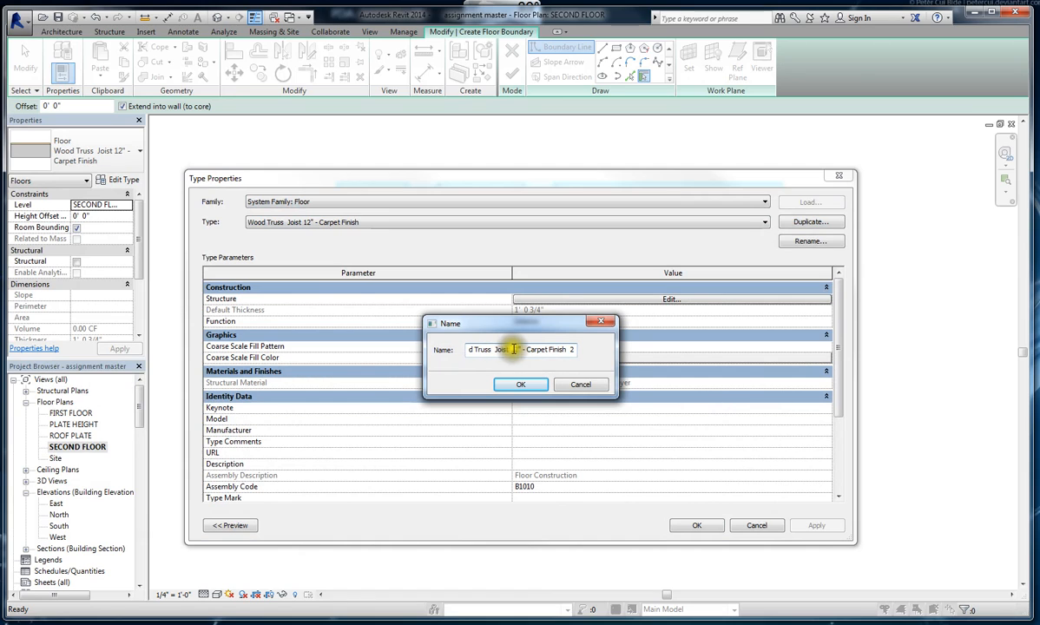
pyautogui.moveTo(508, 349); pyautogui.dragTo(594, 348)
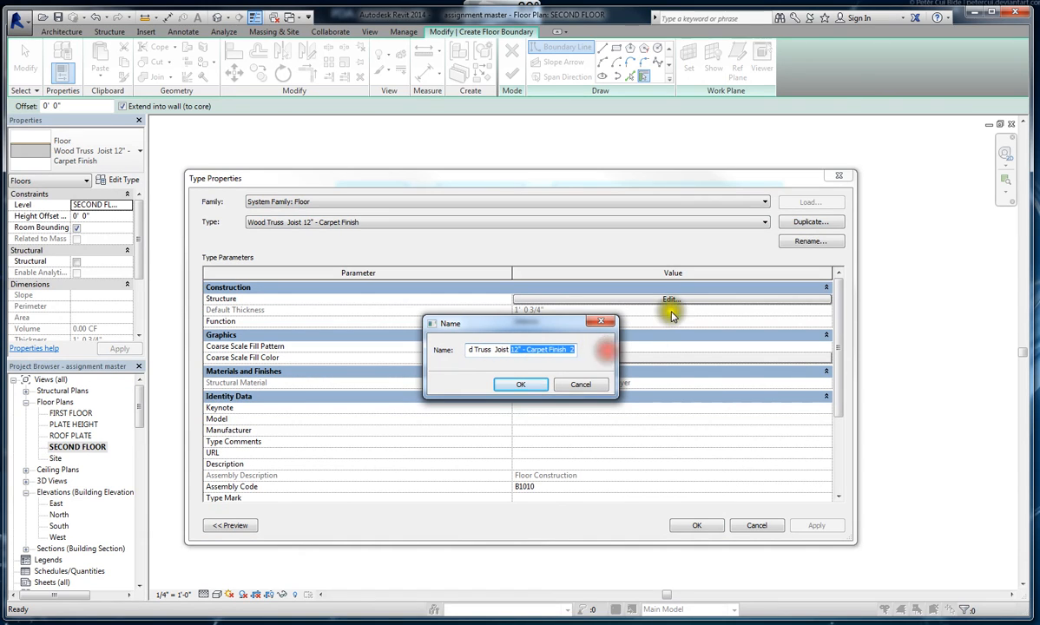
pyautogui.press('Delete')
pyautogui.click(520, 384)
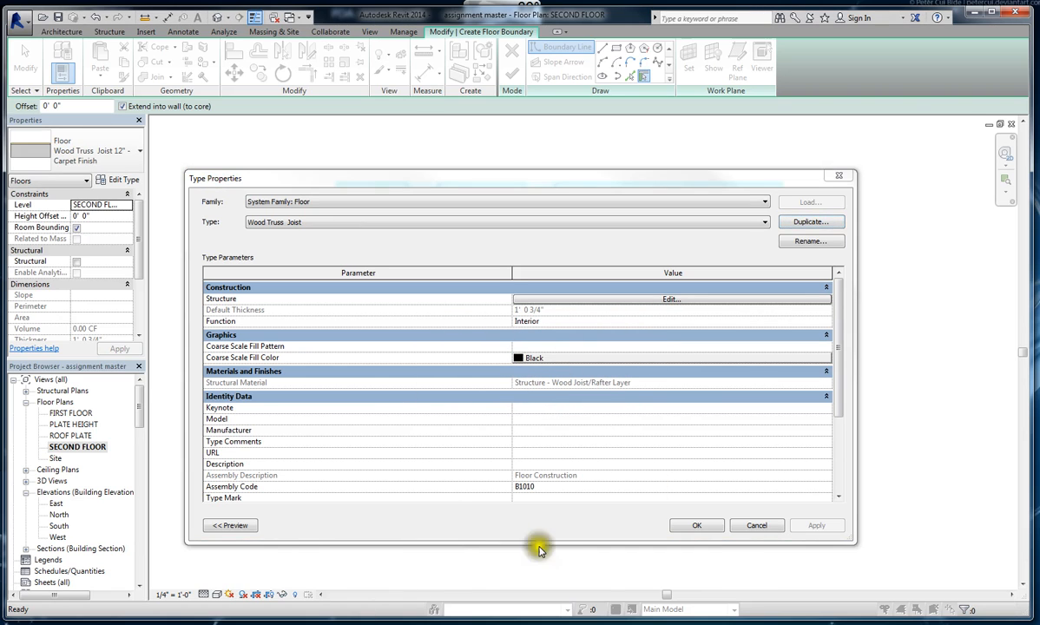
# Step: Switch to Assignments.pdf and examine the floor truss depth between plate height and second floor in the page 10 wall section, then return to Revit
pyautogui.moveTo(1039, 52); pyautogui.dragTo(550, 52)
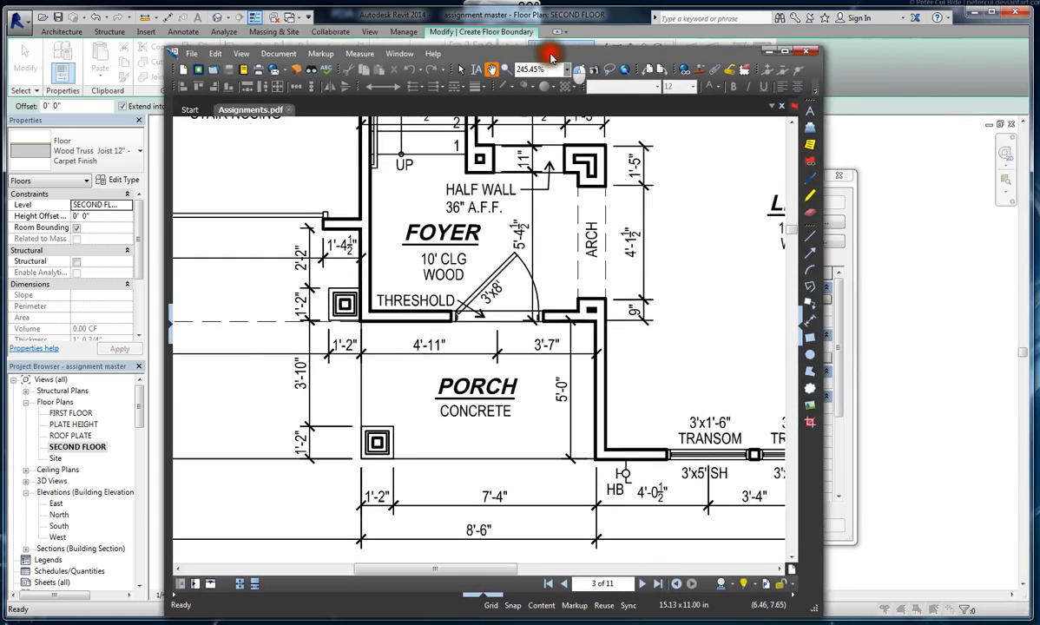
pyautogui.click(657, 584)
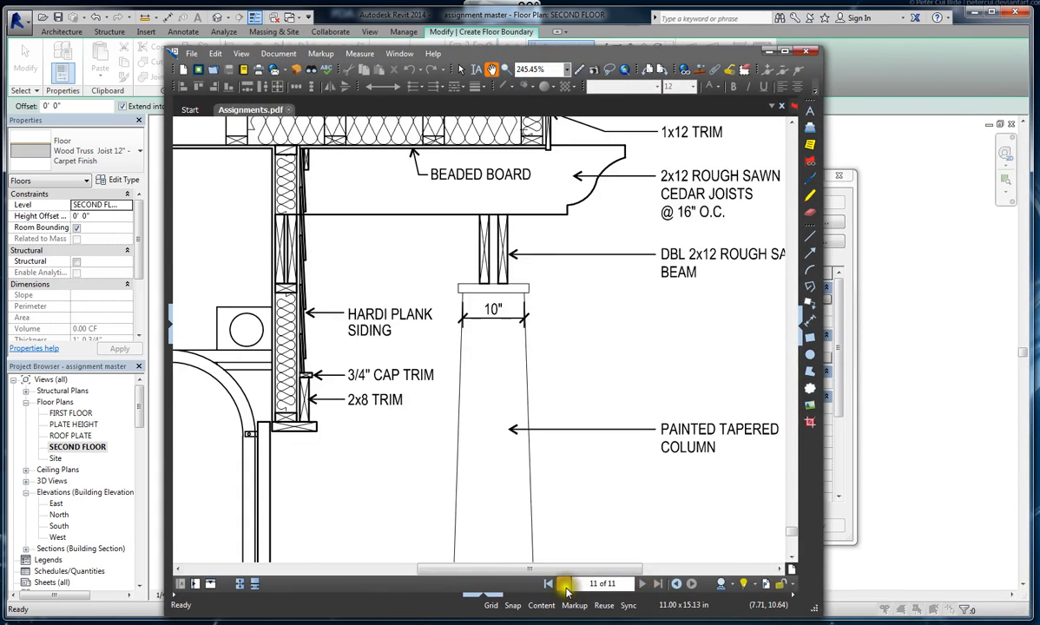
pyautogui.click(564, 584)
pyautogui.click(593, 426)
pyautogui.keyDown('ctrl'); pyautogui.scroll(-3, 719, 409); pyautogui.keyUp('ctrl')
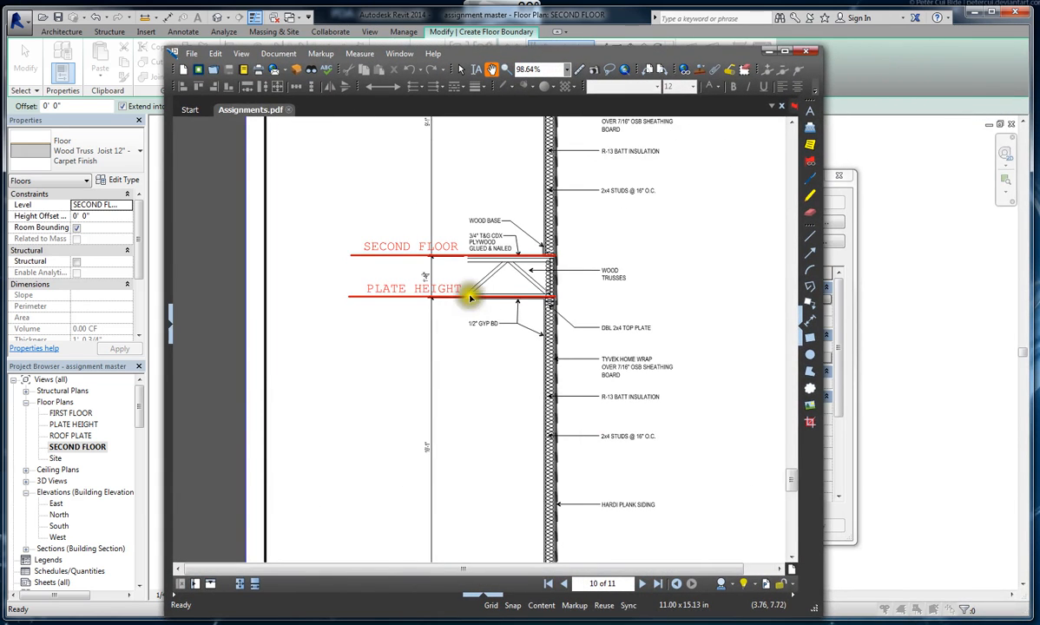
pyautogui.keyDown('ctrl'); pyautogui.scroll(2, 473, 260); pyautogui.keyUp('ctrl')
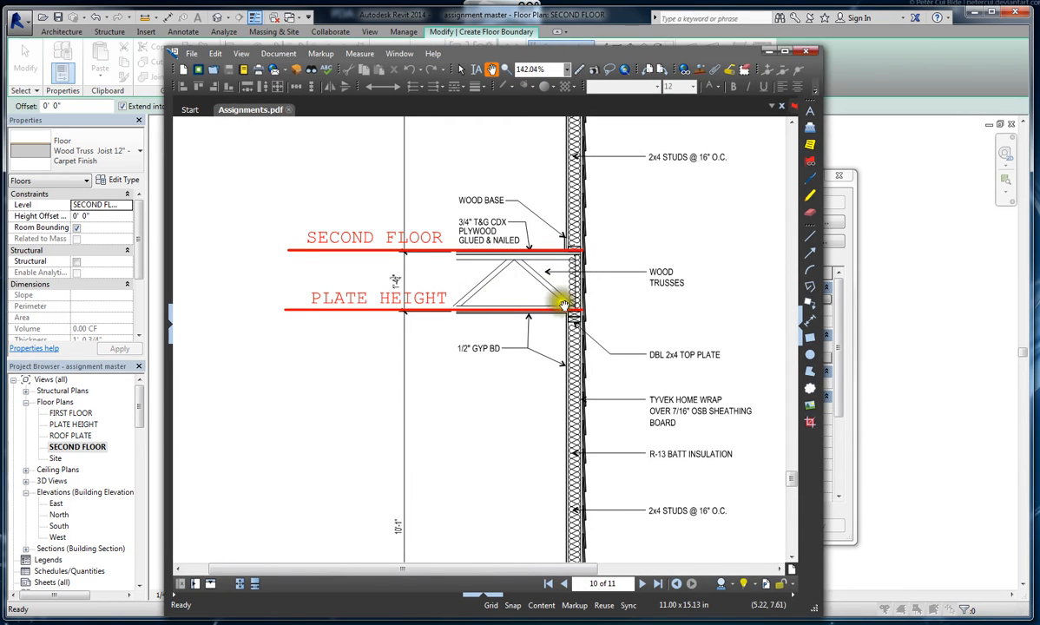
pyautogui.keyDown('ctrl'); pyautogui.scroll(2, 484, 263); pyautogui.keyUp('ctrl')
pyautogui.keyDown('ctrl'); pyautogui.scroll(3, 491, 265); pyautogui.keyUp('ctrl')
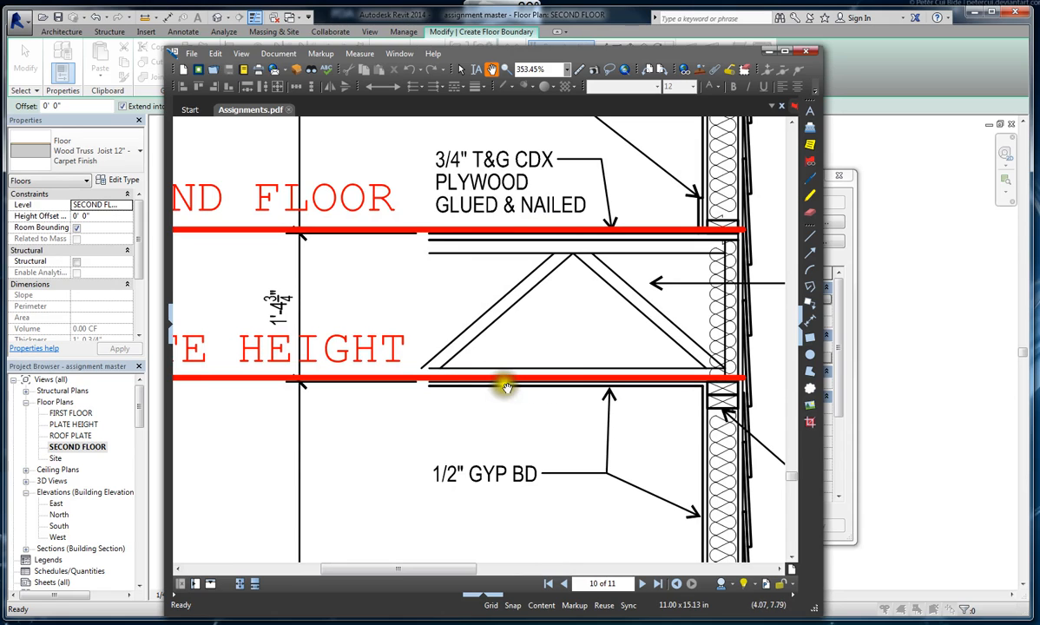
pyautogui.keyDown('ctrl'); pyautogui.scroll(-2, 720, 379); pyautogui.keyUp('ctrl')
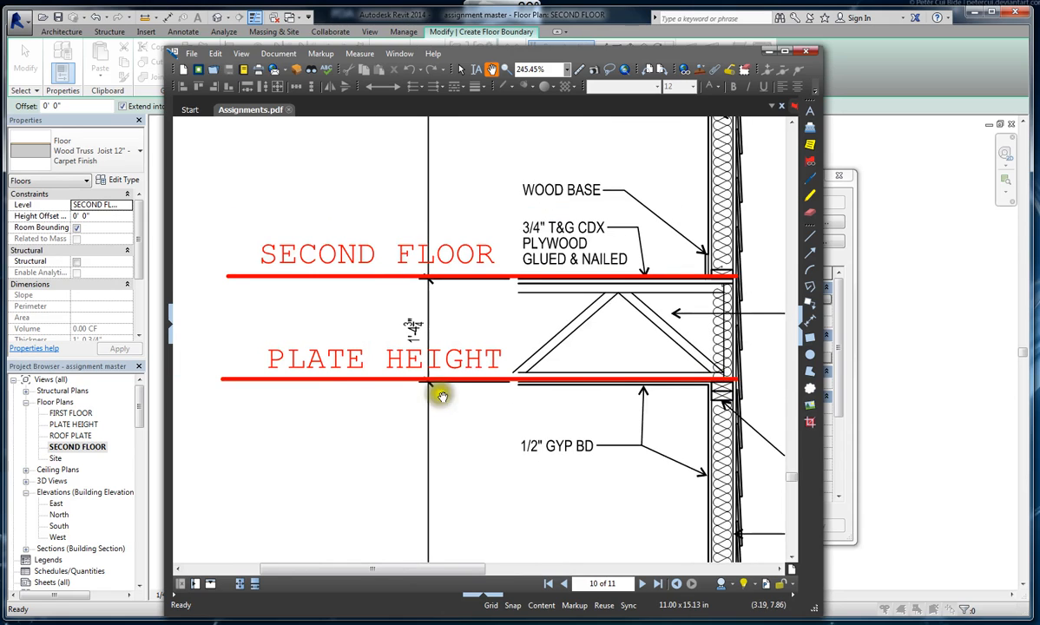
pyautogui.keyDown('ctrl'); pyautogui.scroll(1, 573, 374); pyautogui.keyUp('ctrl')
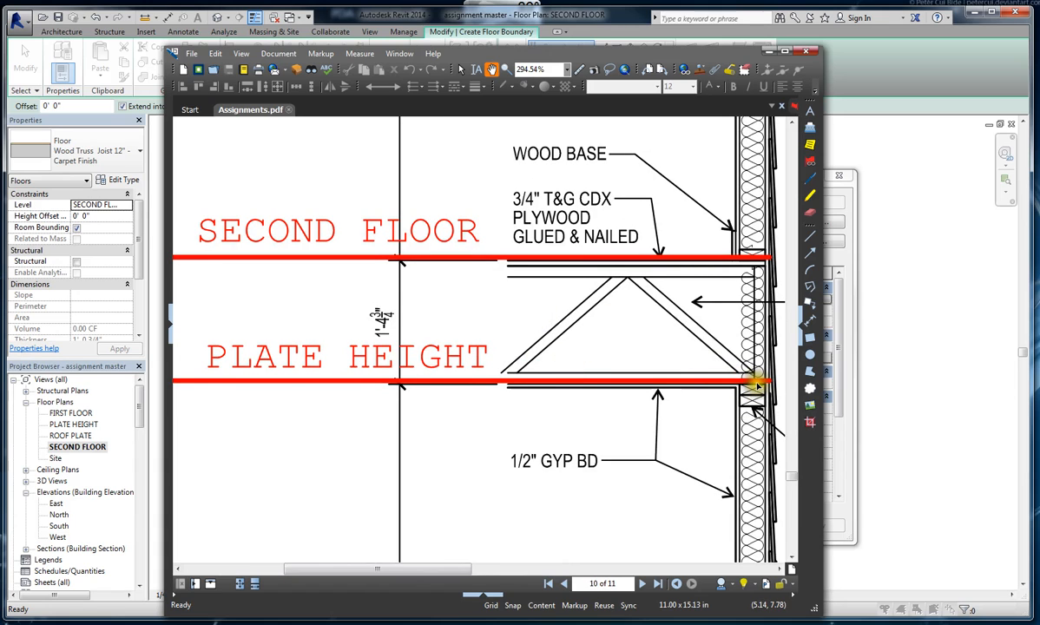
pyautogui.keyDown('ctrl'); pyautogui.scroll(-2, 471, 352); pyautogui.keyUp('ctrl')
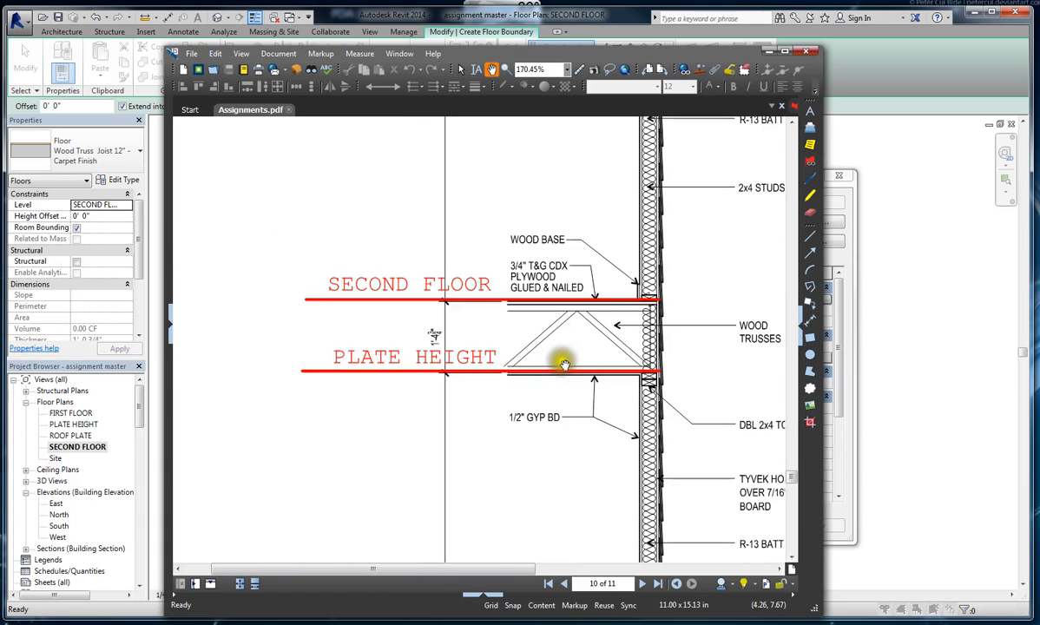
pyautogui.keyDown('ctrl'); pyautogui.scroll(2, 564, 356); pyautogui.keyUp('ctrl')
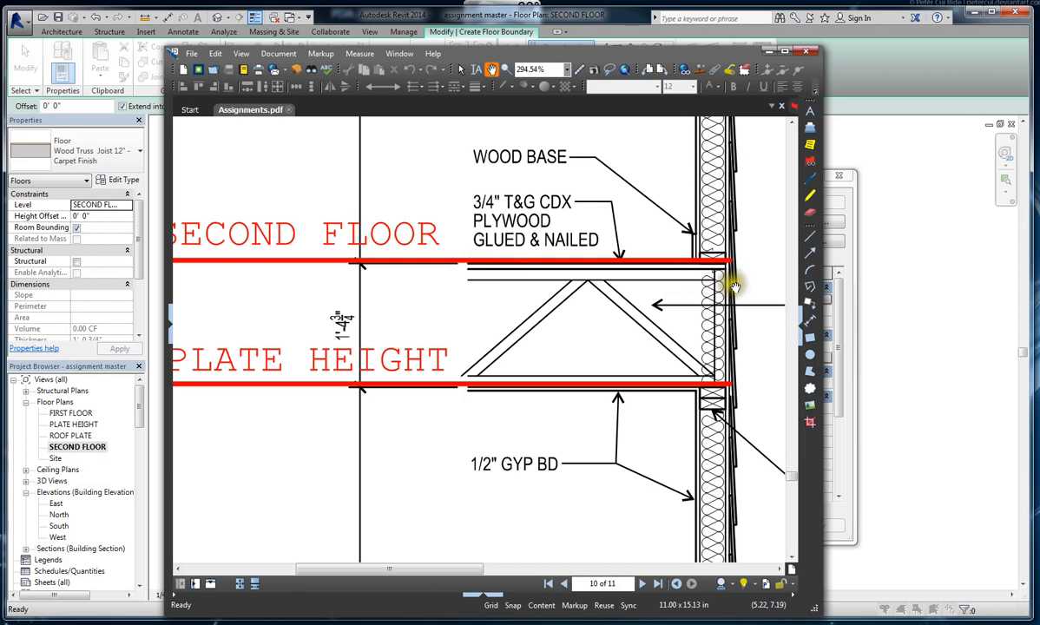
pyautogui.moveTo(618, 58); pyautogui.dragTo(1039, 61)
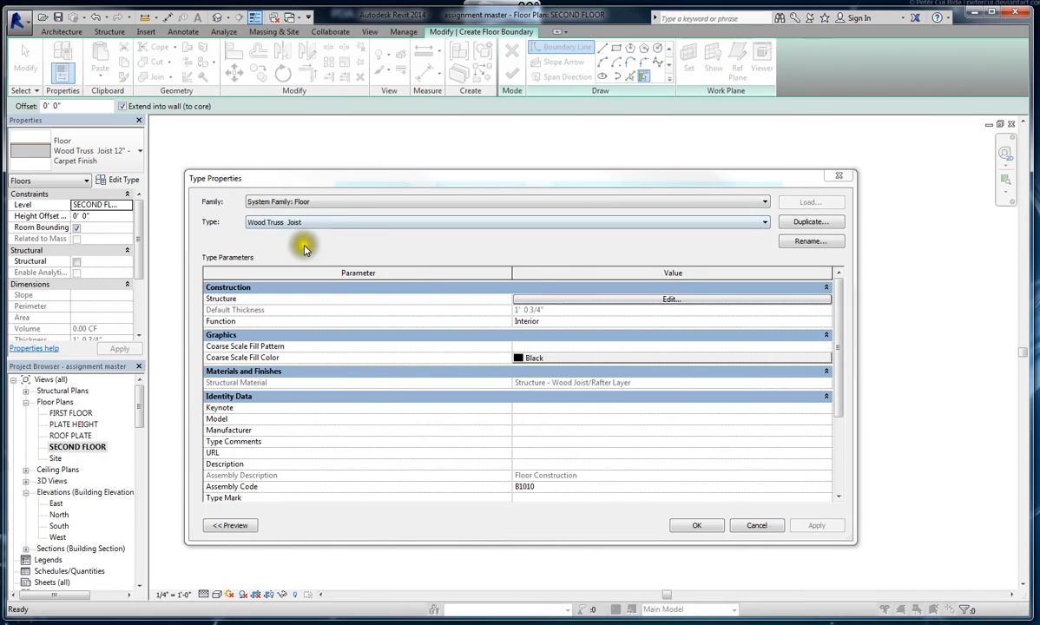
# Step: Set the wood joist structure layer's thickness to 1' 4" in the Wood Truss Joist floor assembly and accept the type changes
pyautogui.click(682, 300)
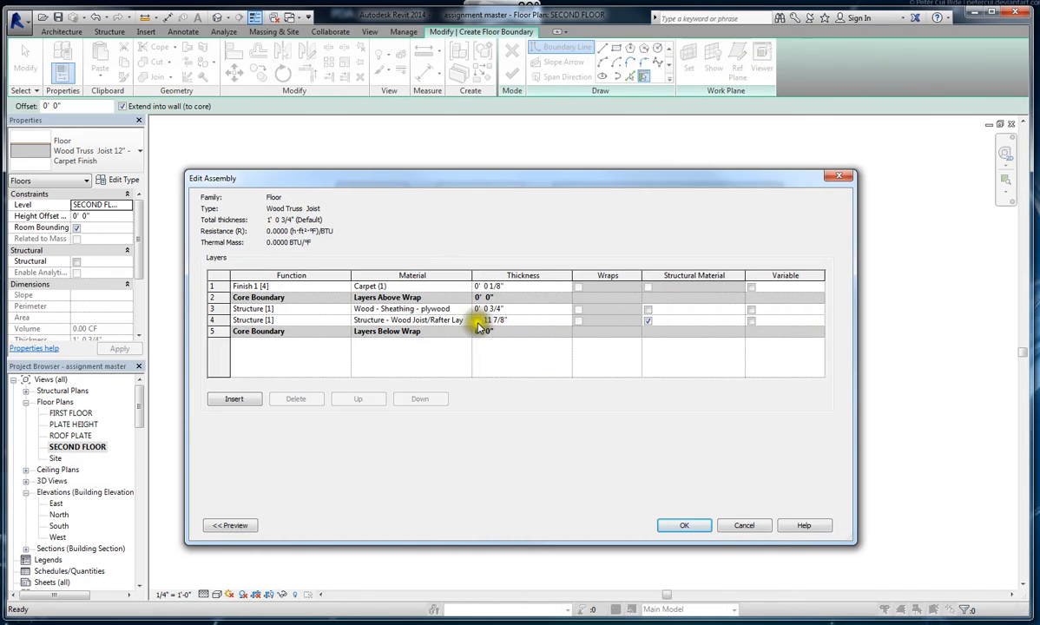
pyautogui.click(506, 321)
pyautogui.moveTo(511, 321); pyautogui.dragTo(438, 324)
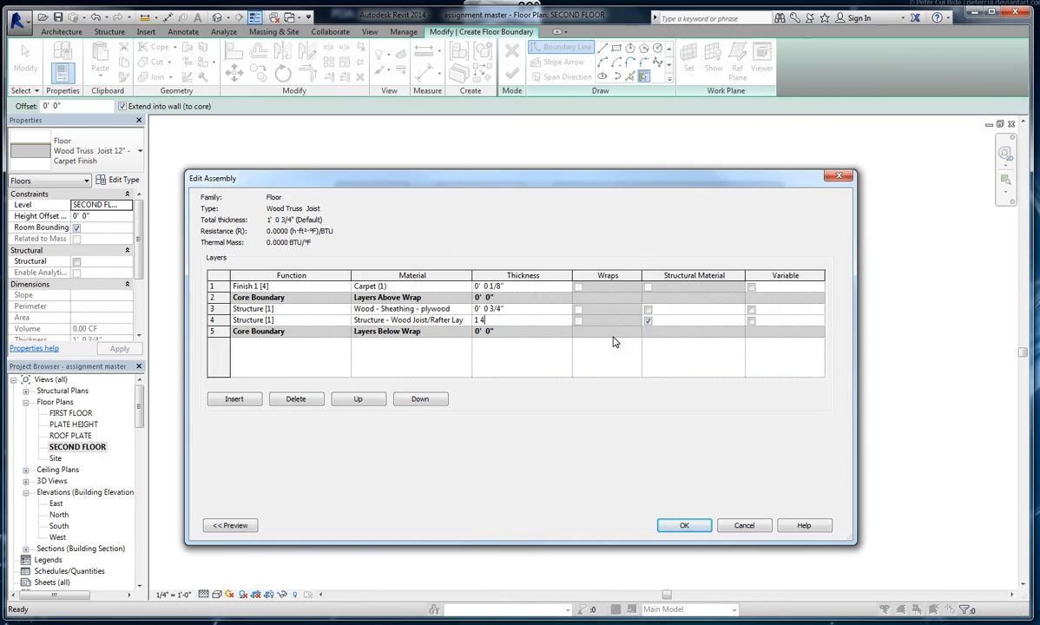
pyautogui.click(512, 307)
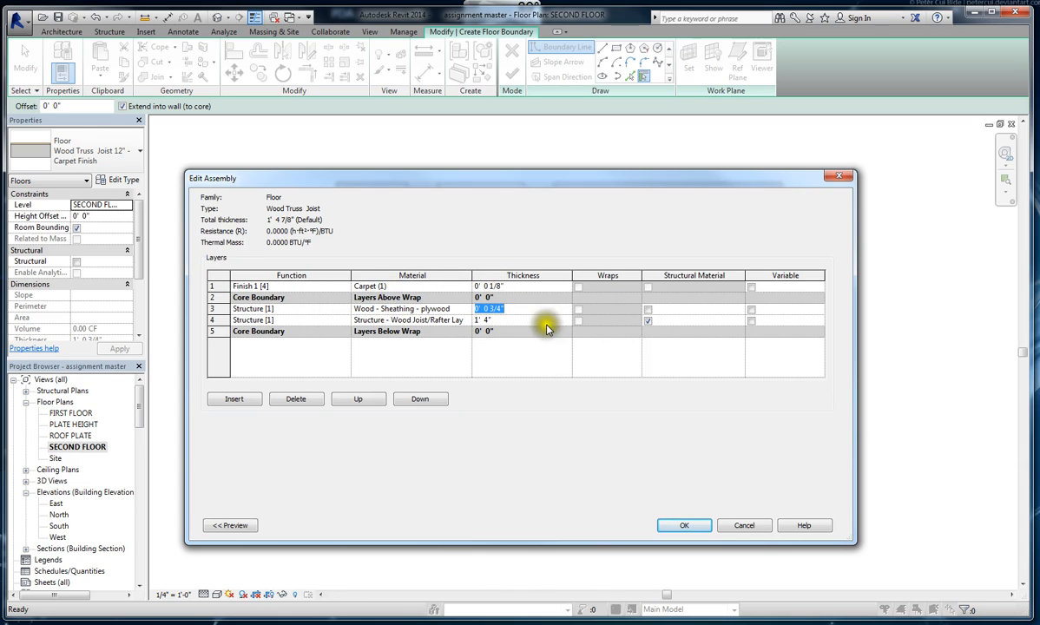
pyautogui.click(686, 526)
pyautogui.click(692, 526)
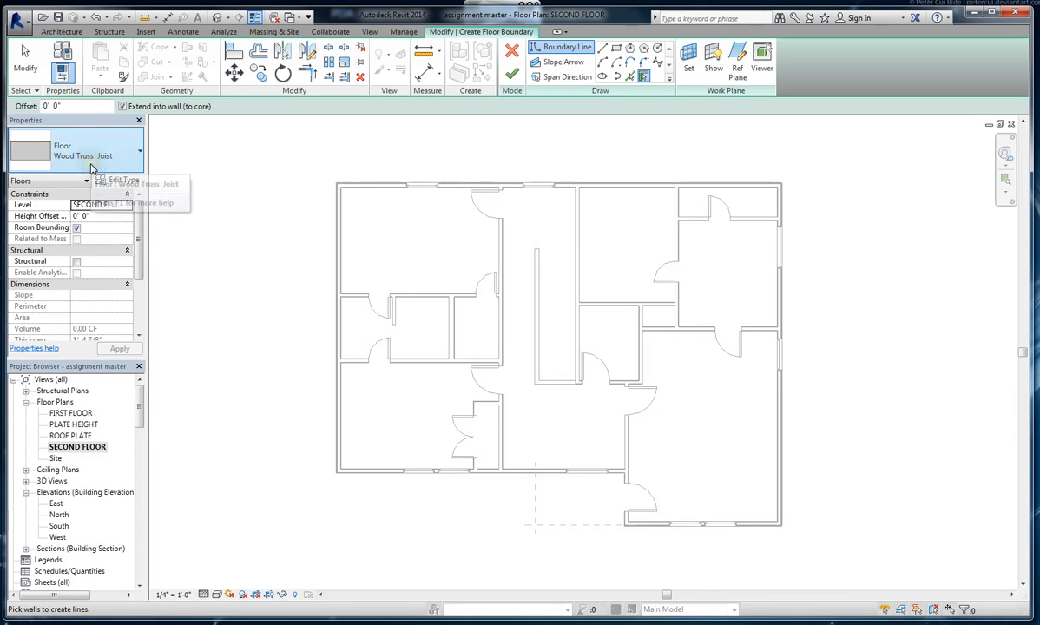
# Step: Create the floor boundary by picking the exterior walls around the second floor, including the short wall at the lower recess
pyautogui.click(336, 397)
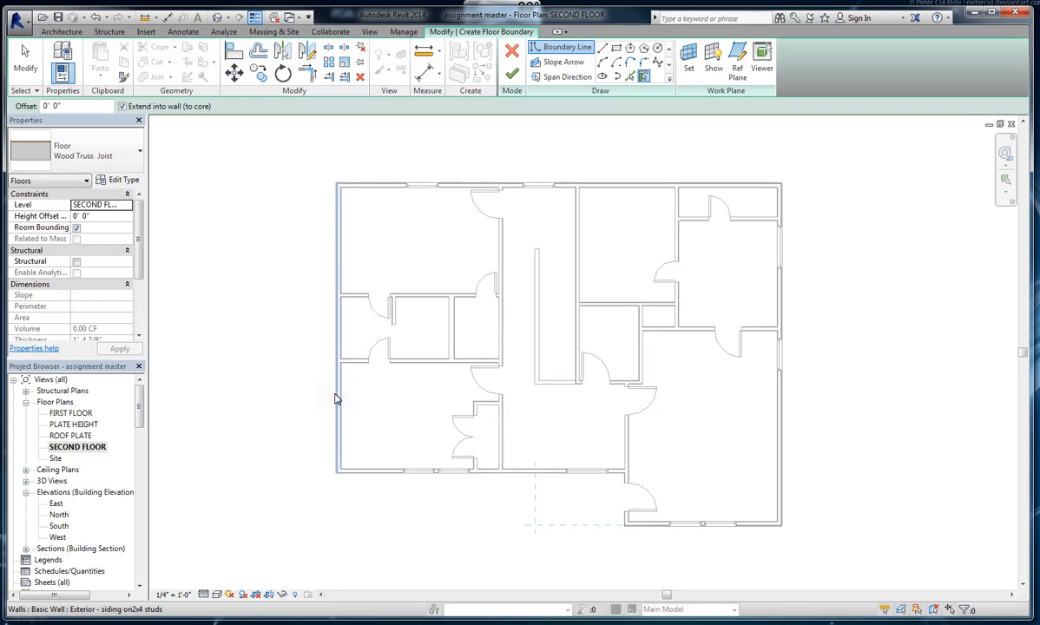
pyautogui.click(340, 396)
pyautogui.click(584, 174)
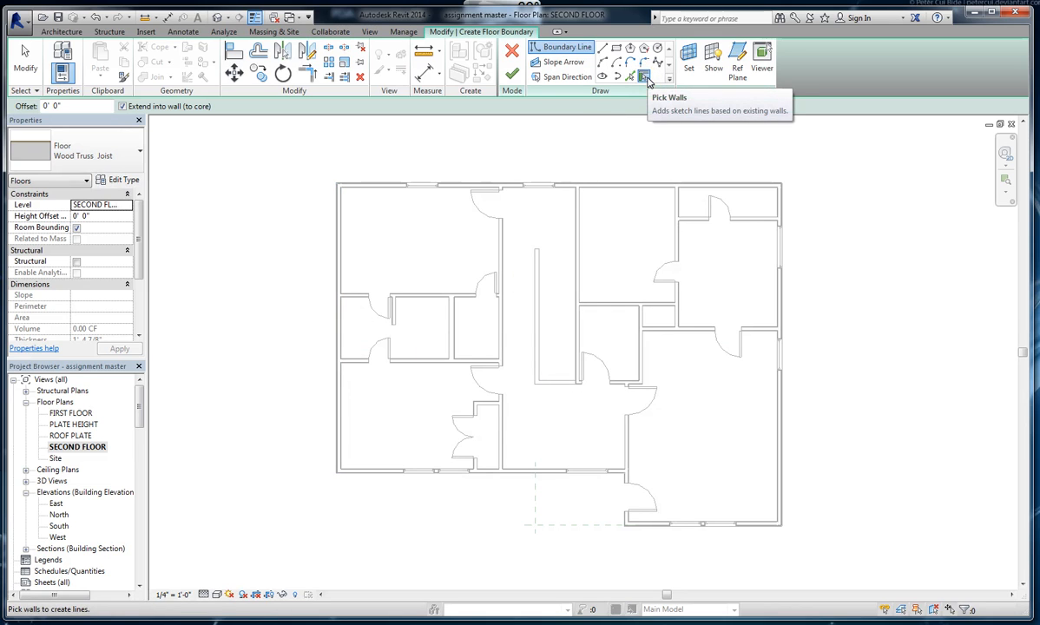
pyautogui.click(365, 472)
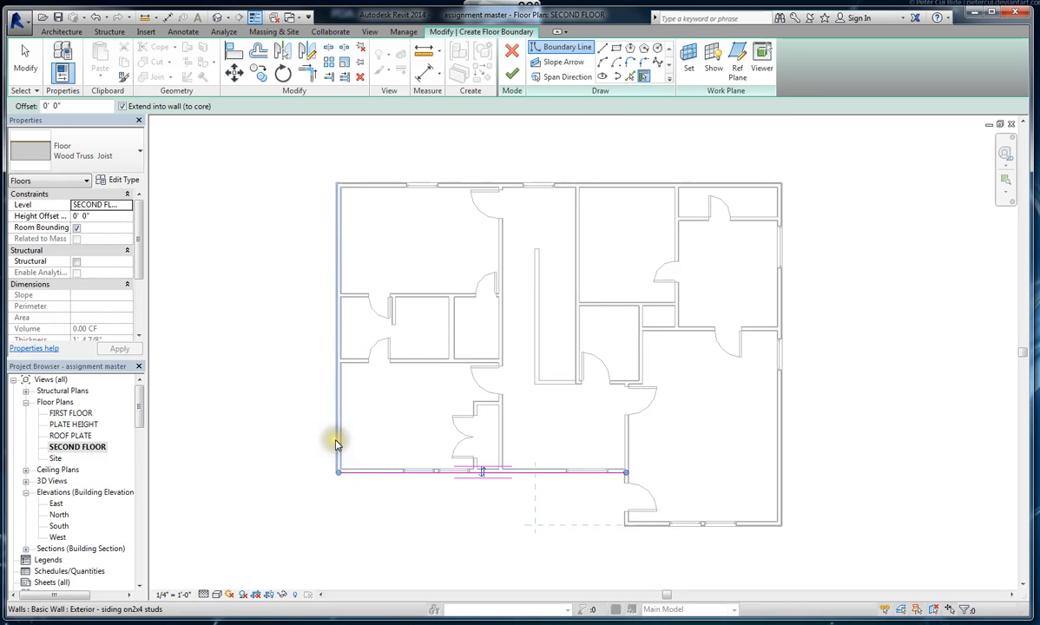
pyautogui.click(338, 441)
pyautogui.click(388, 183)
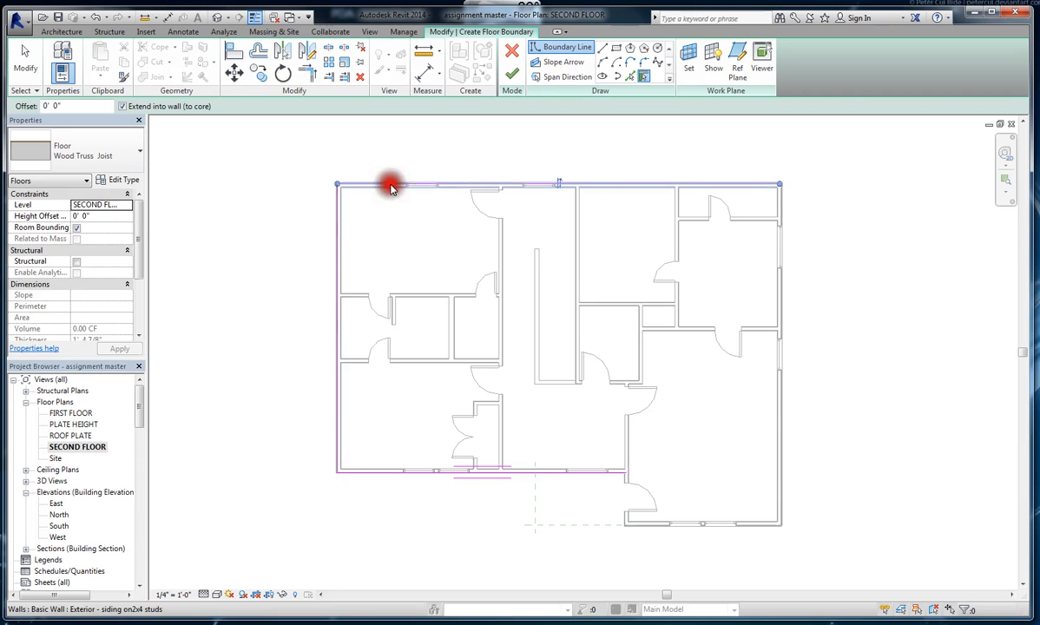
pyautogui.click(782, 335)
pyautogui.click(752, 525)
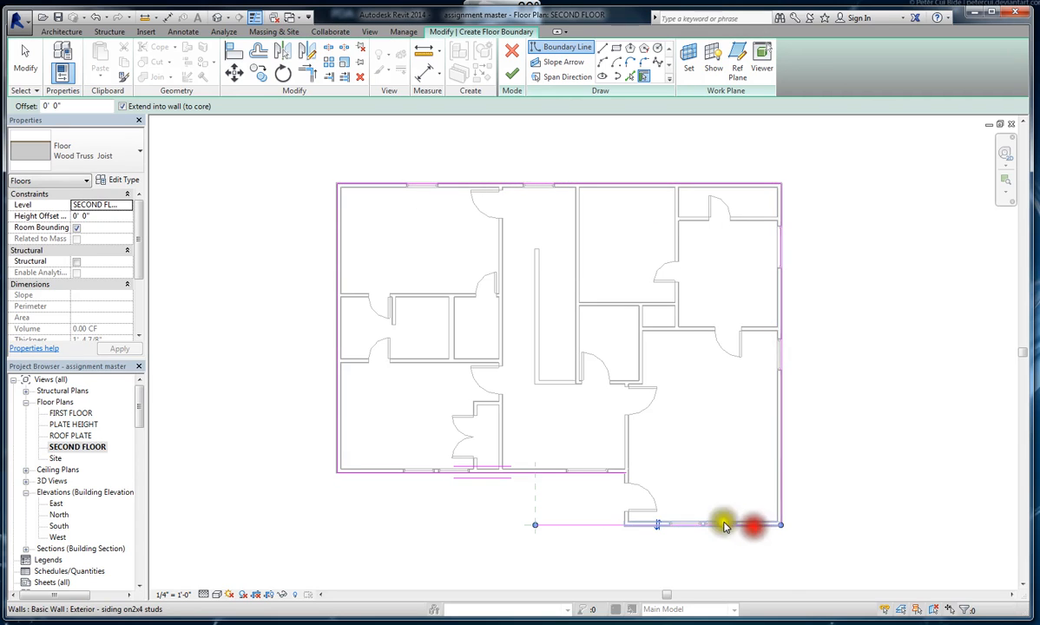
pyautogui.click(625, 513)
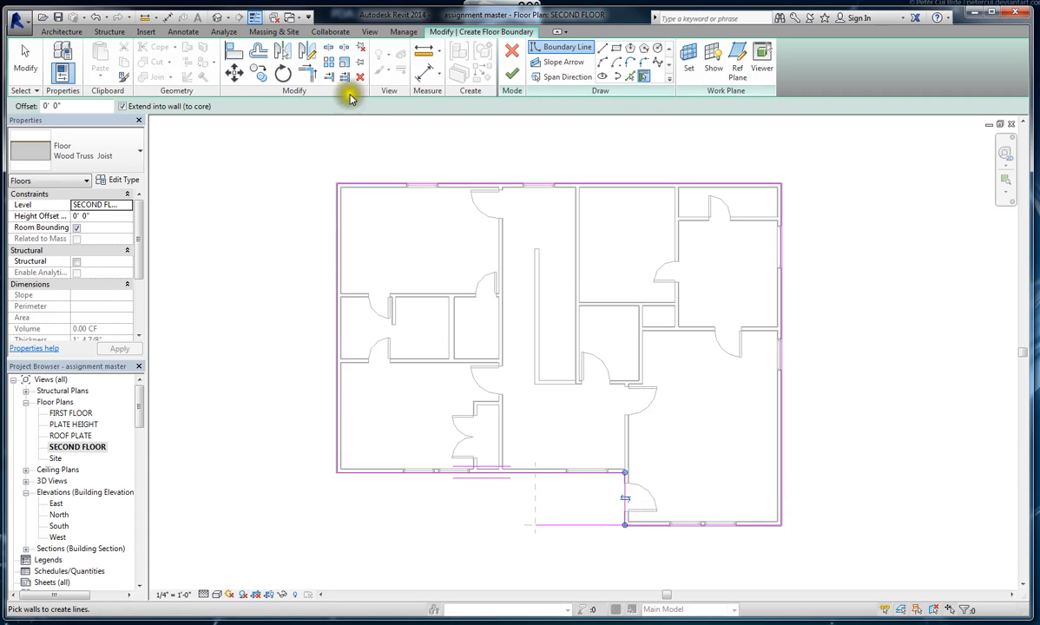
# Step: Trim the bottom boundary line to a corner with the short wall's line at the recess
pyautogui.click(306, 74)
pyautogui.click(647, 530)
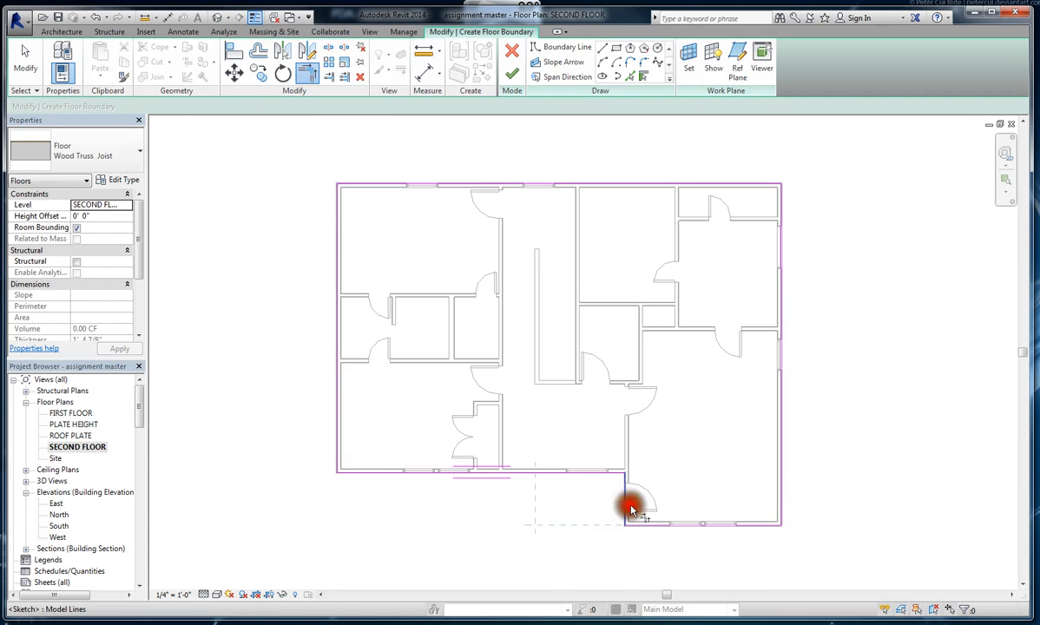
pyautogui.click(627, 510)
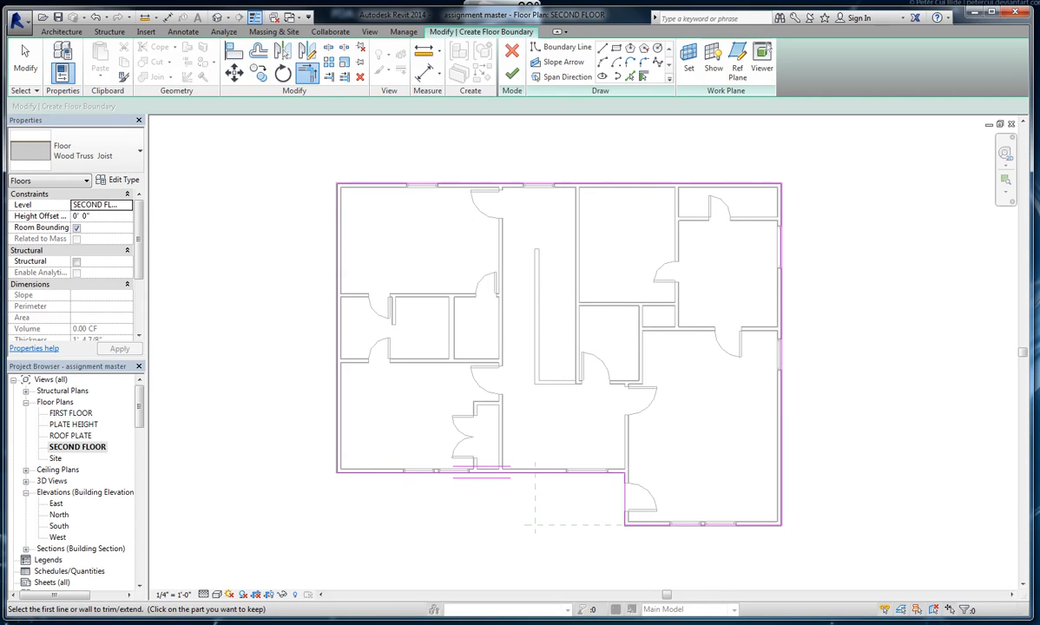
# Step: Switch to Assignments.pdf and examine the stair opening dimensions on the page 4 second floor plan, then return to Revit
pyautogui.moveTo(746, 7); pyautogui.dragTo(576, 32)
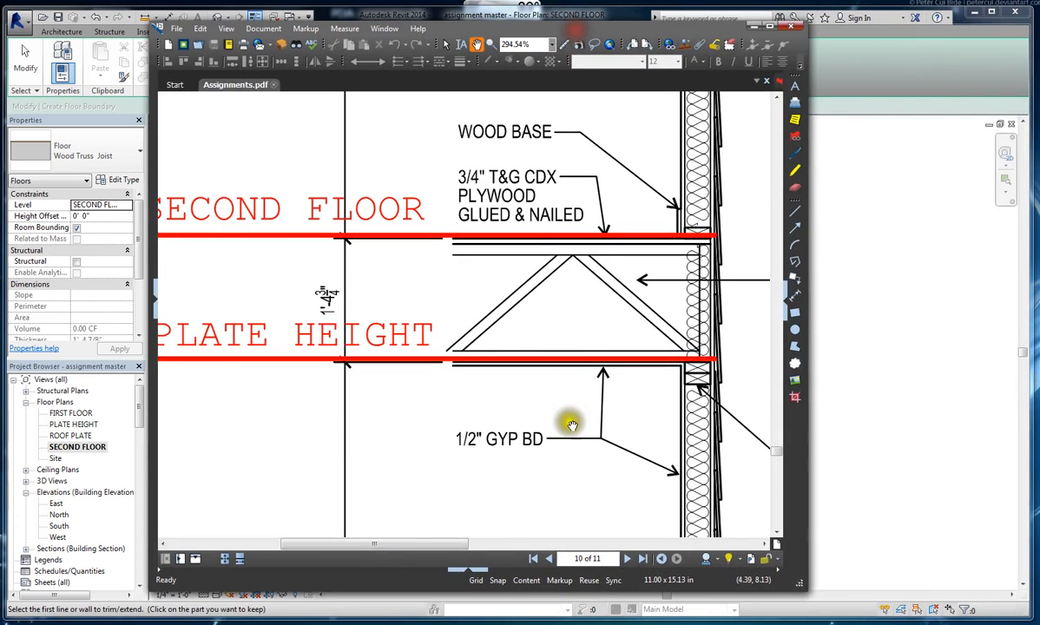
pyautogui.click(564, 426)
pyautogui.scroll(-5, 612, 431)
pyautogui.click(533, 558)
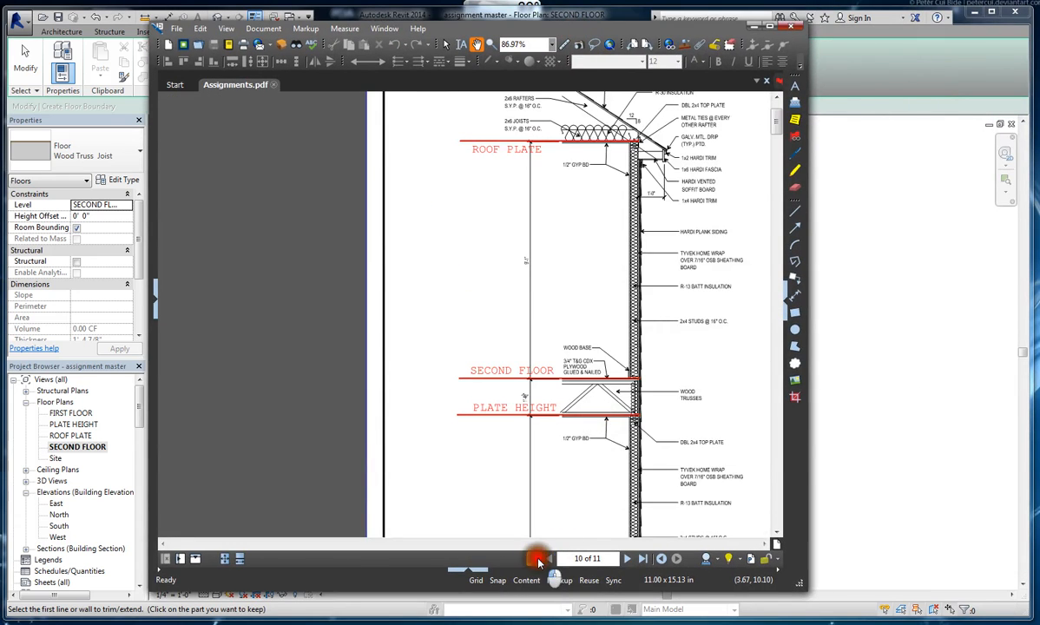
pyautogui.click(626, 561)
pyautogui.click(627, 561)
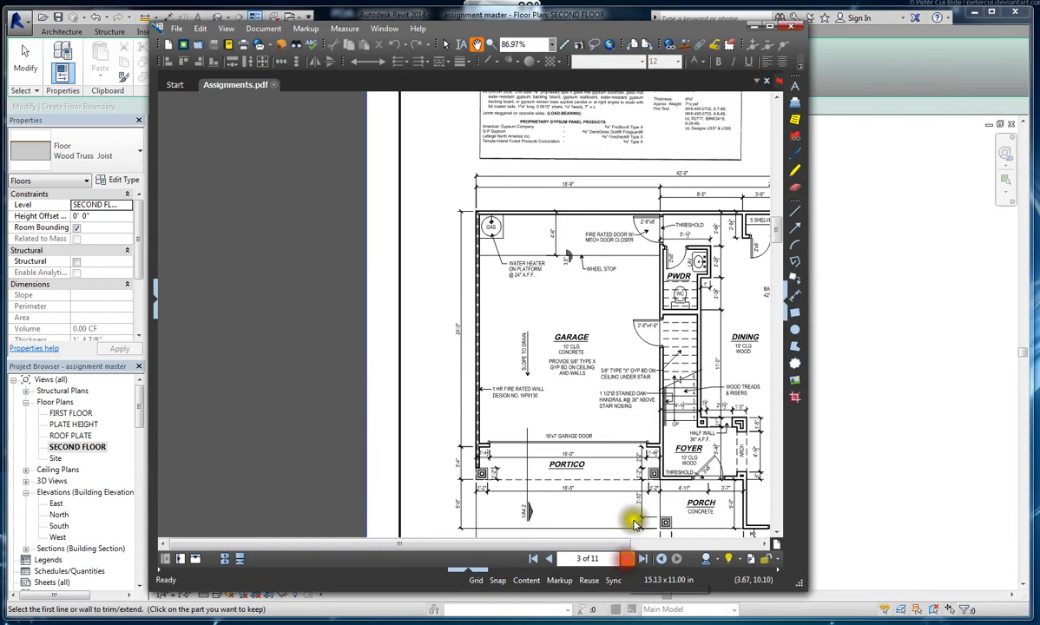
pyautogui.hotkey('ctrl', 'Right')
pyautogui.scroll(4, 650, 398)
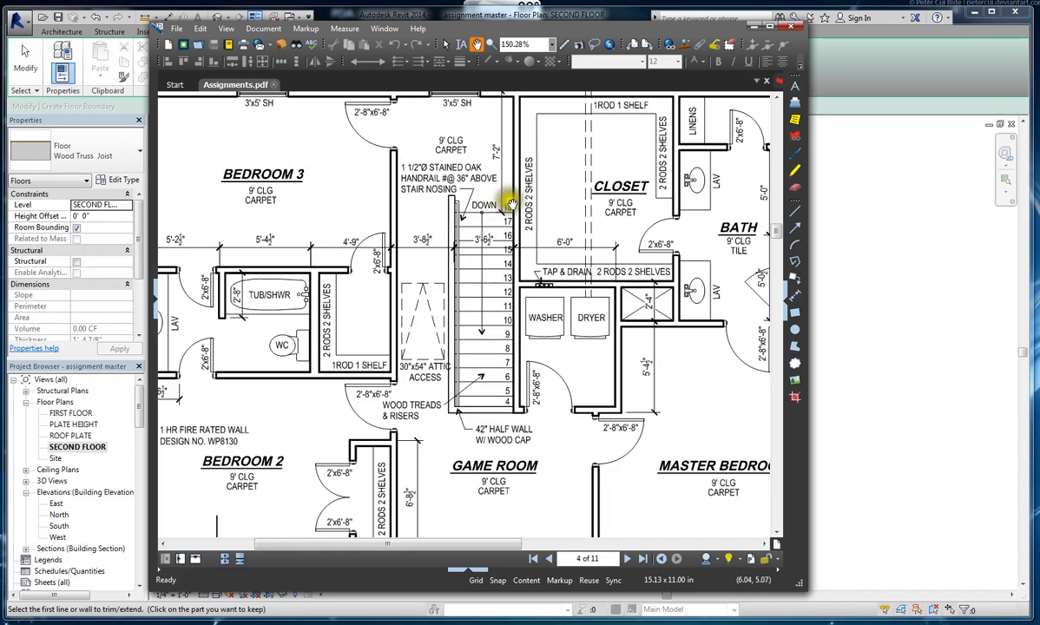
pyautogui.moveTo(497, 175); pyautogui.dragTo(492, 292)
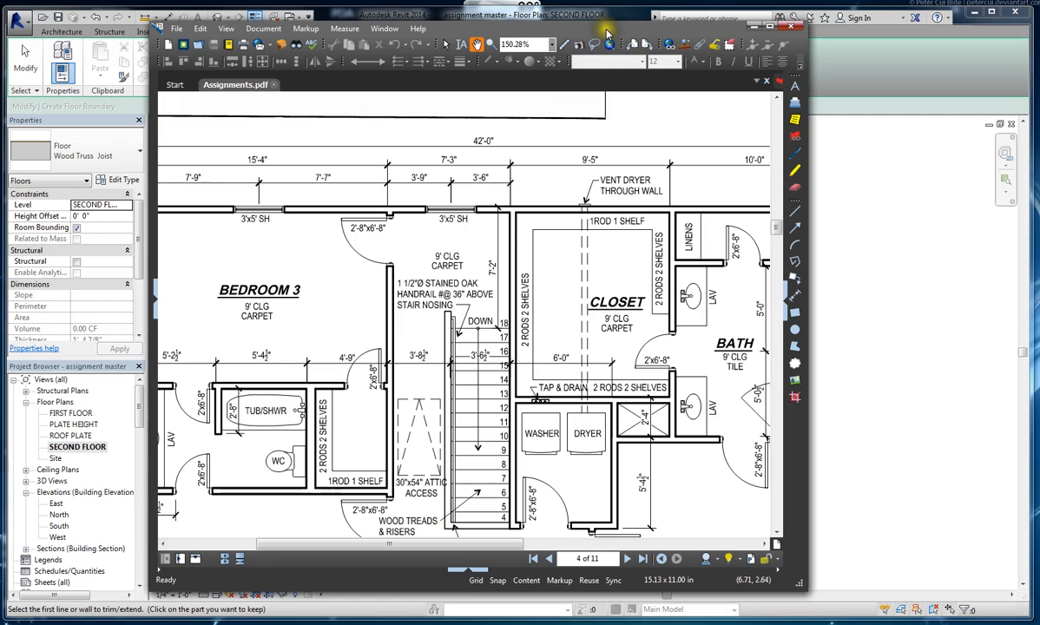
pyautogui.moveTo(614, 31); pyautogui.dragTo(1039, 122)
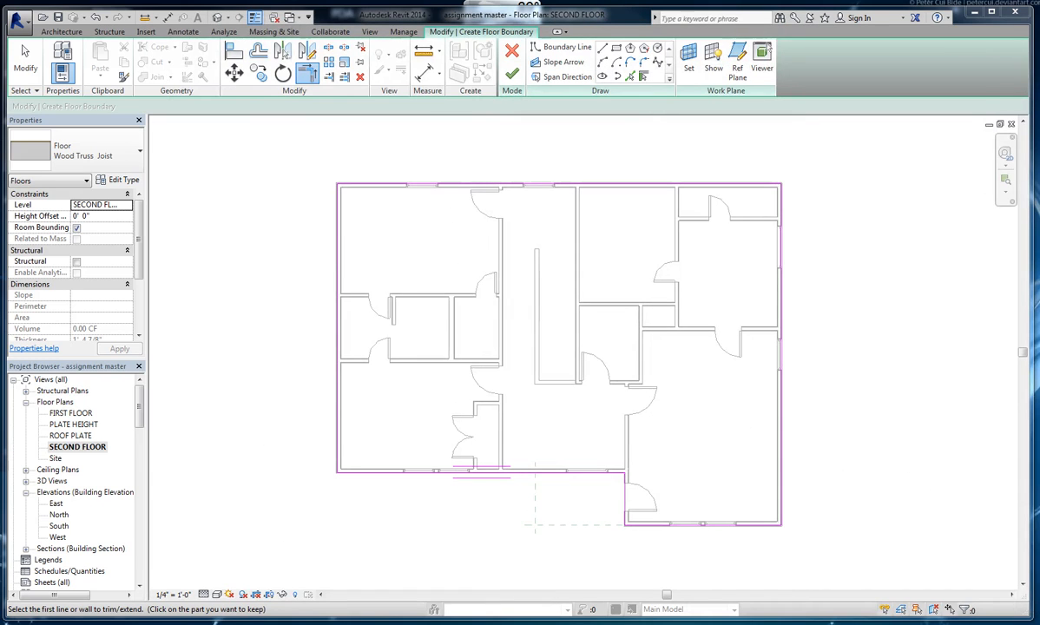
pyautogui.click(887, 372)
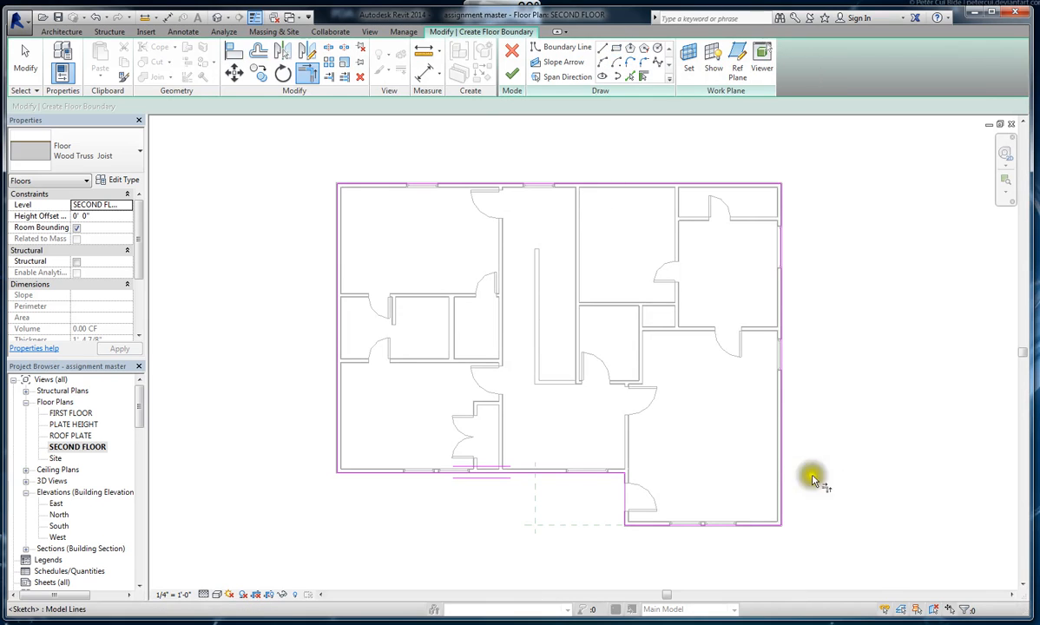
# Step: Draw a rectangular floor boundary for the stair opening between the half walls and the adjacent interior wall
pyautogui.click(615, 50)
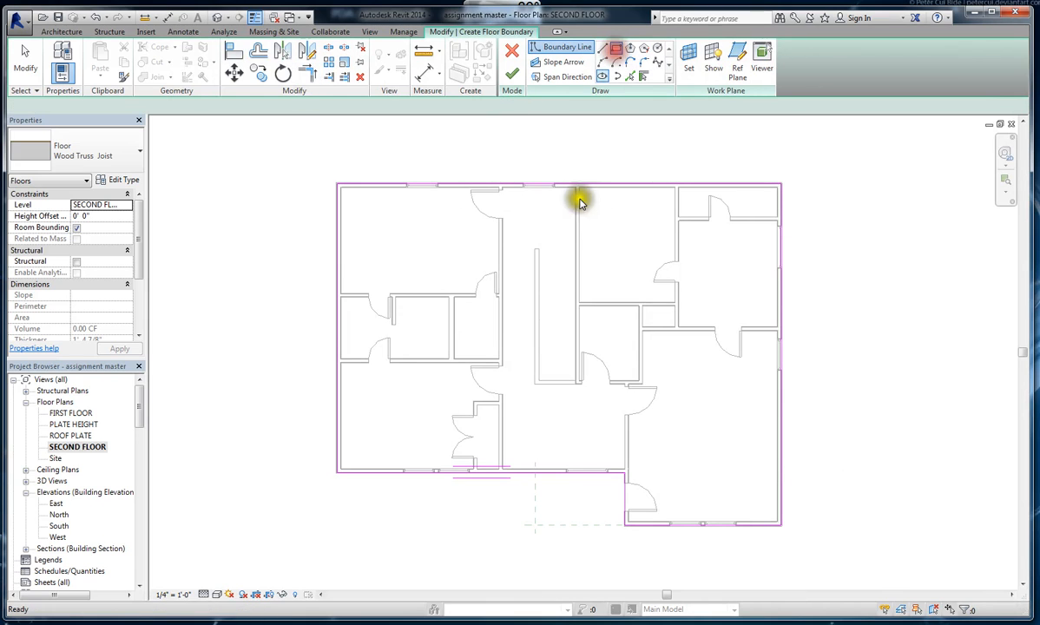
pyautogui.scroll(3, 548, 246)
pyautogui.click(535, 258)
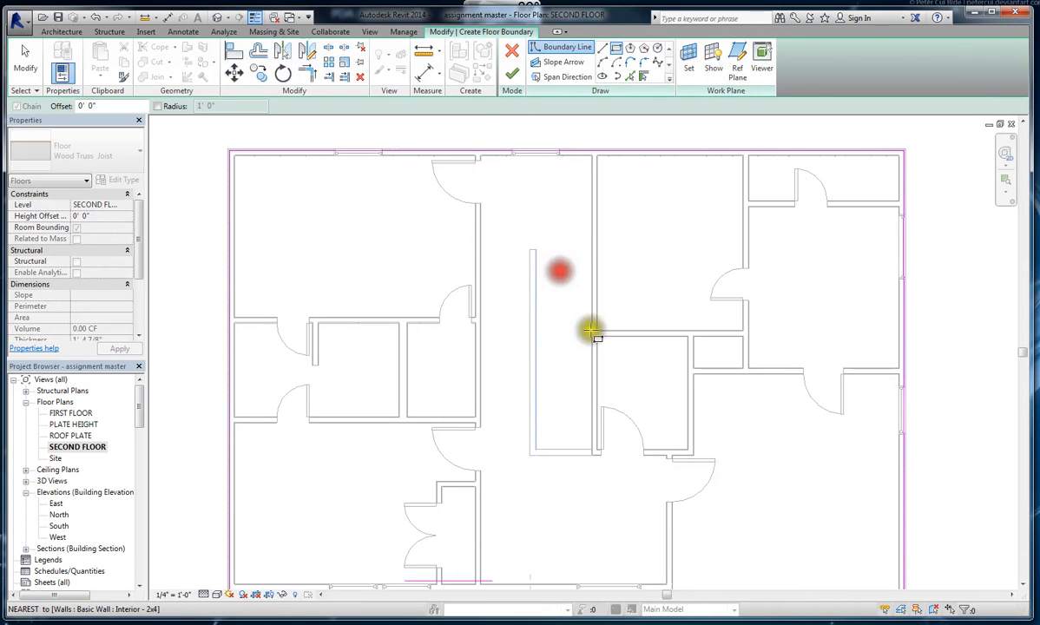
pyautogui.click(592, 451)
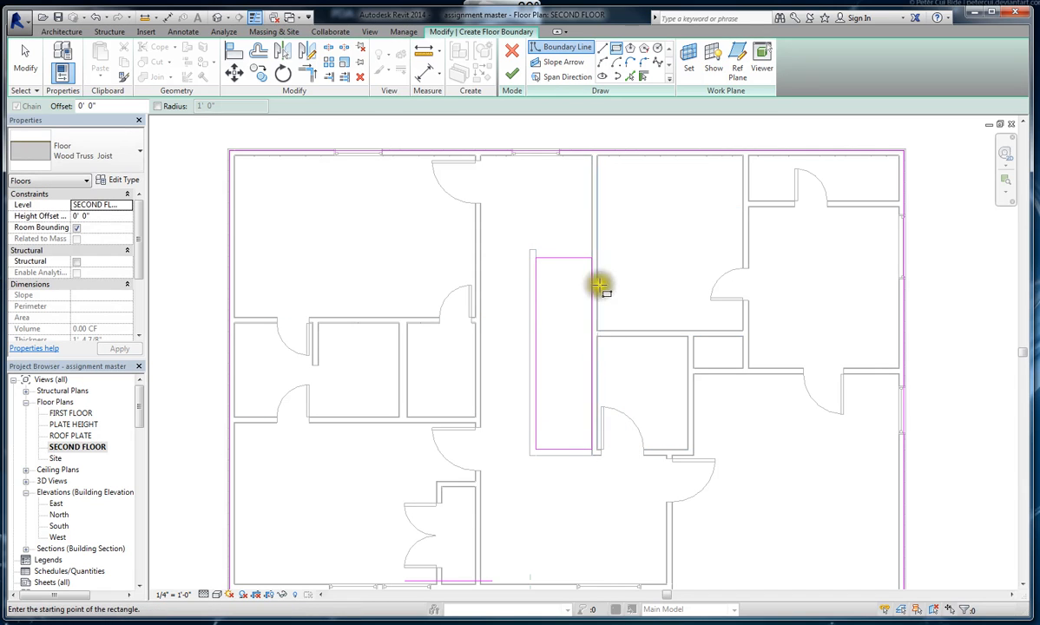
pyautogui.press('Escape')
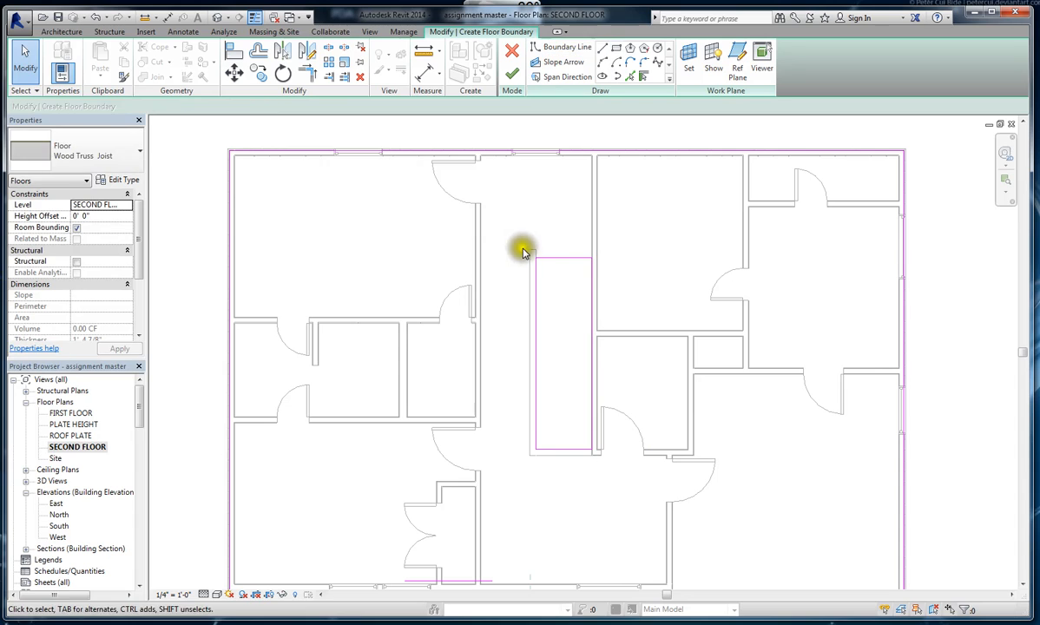
# Step: Set the stair opening's upper edge 7' 2" from the outer face of the upper exterior wall
pyautogui.click(562, 260)
pyautogui.scroll(1, 557, 167)
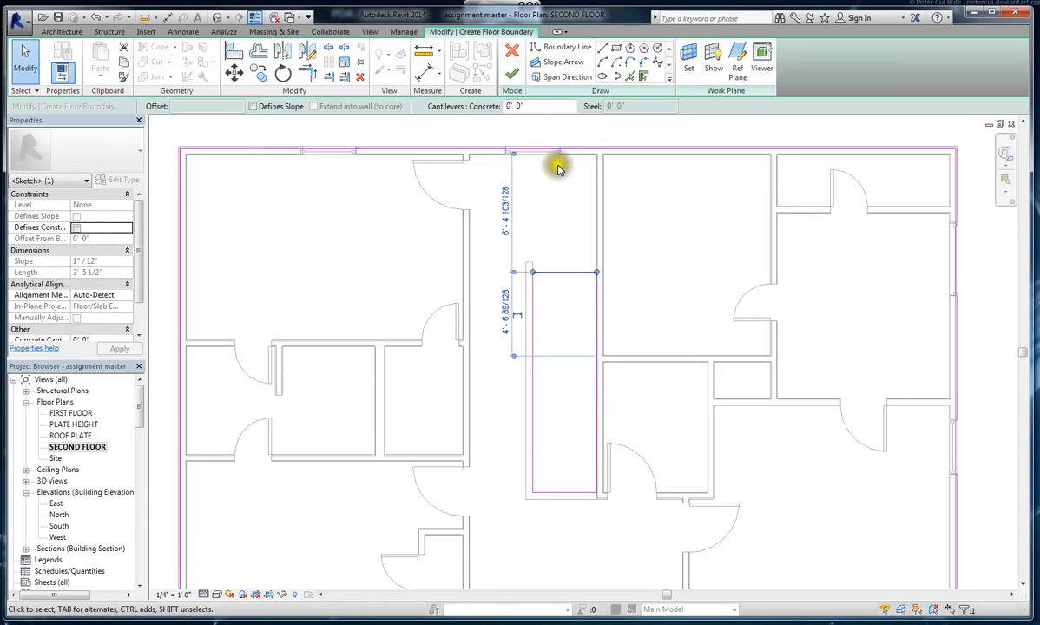
pyautogui.scroll(1, 508, 157)
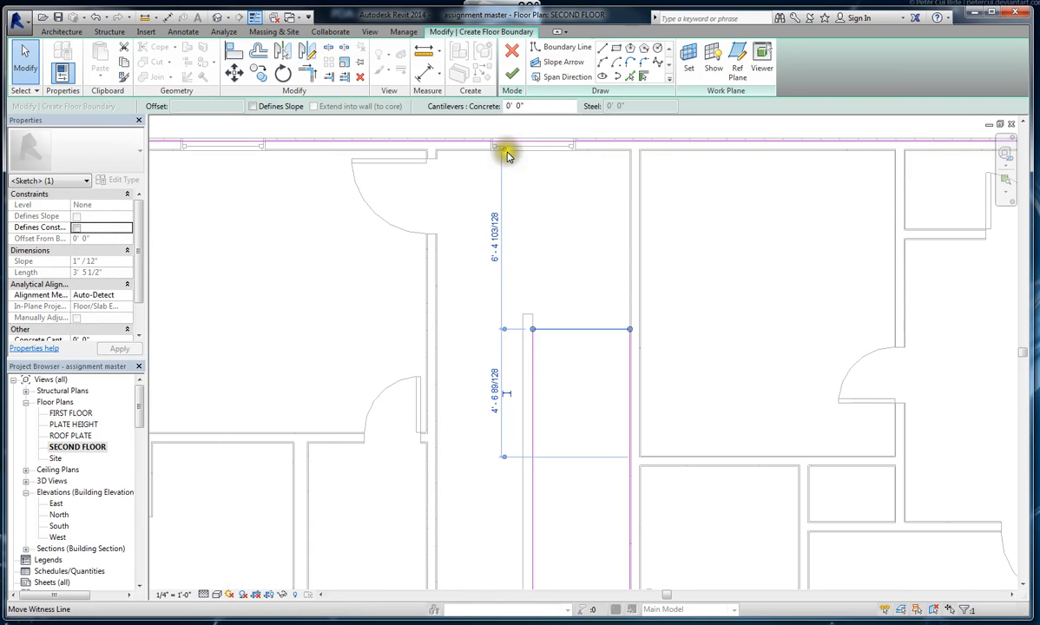
pyautogui.moveTo(521, 148); pyautogui.dragTo(594, 143)
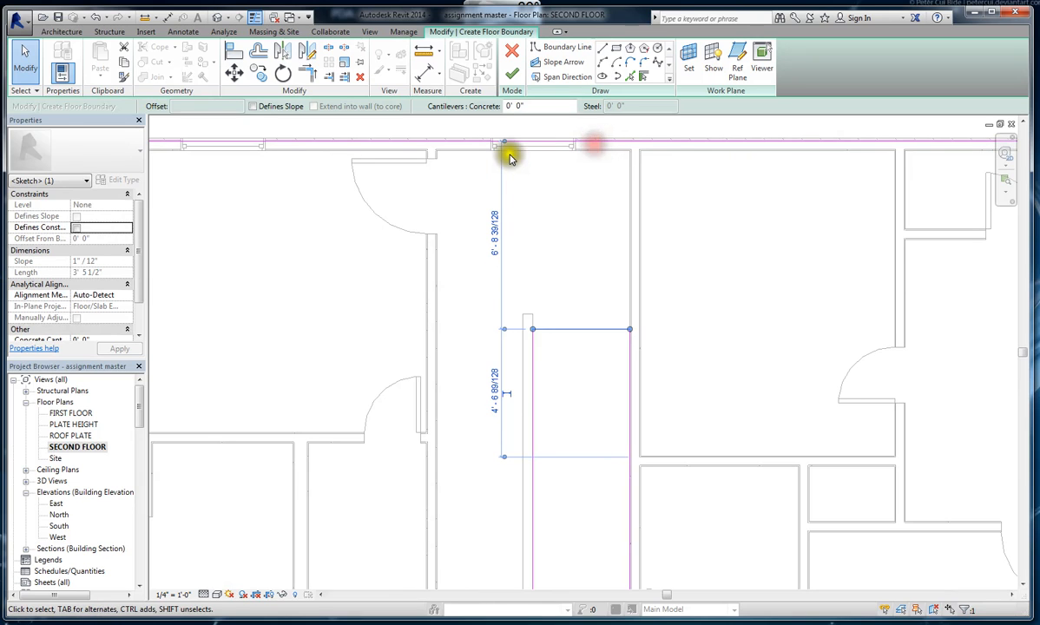
pyautogui.click(494, 239)
pyautogui.write('7 2')
pyautogui.press('Return')
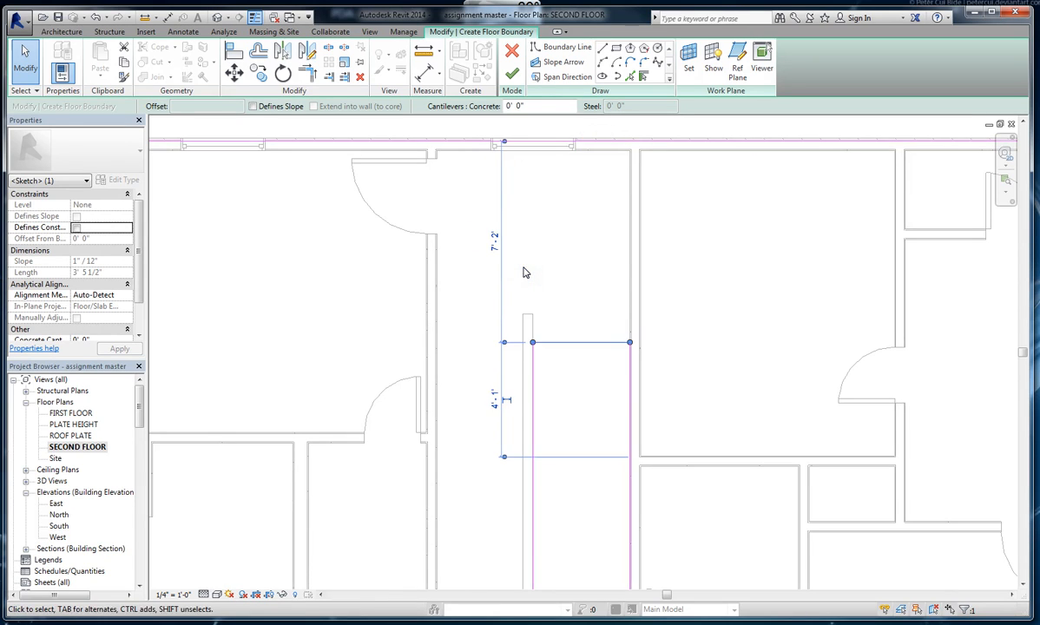
# Step: Finish the floor sketch and attach the walls that reach this level to the floor's bottom
pyautogui.scroll(-2, 530, 269)
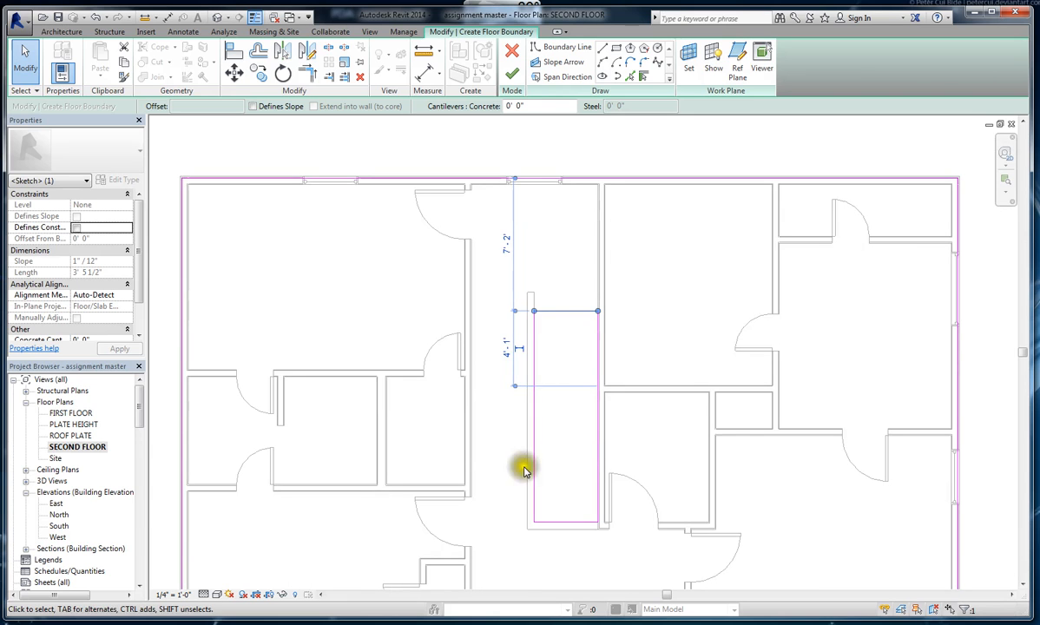
pyautogui.click(511, 74)
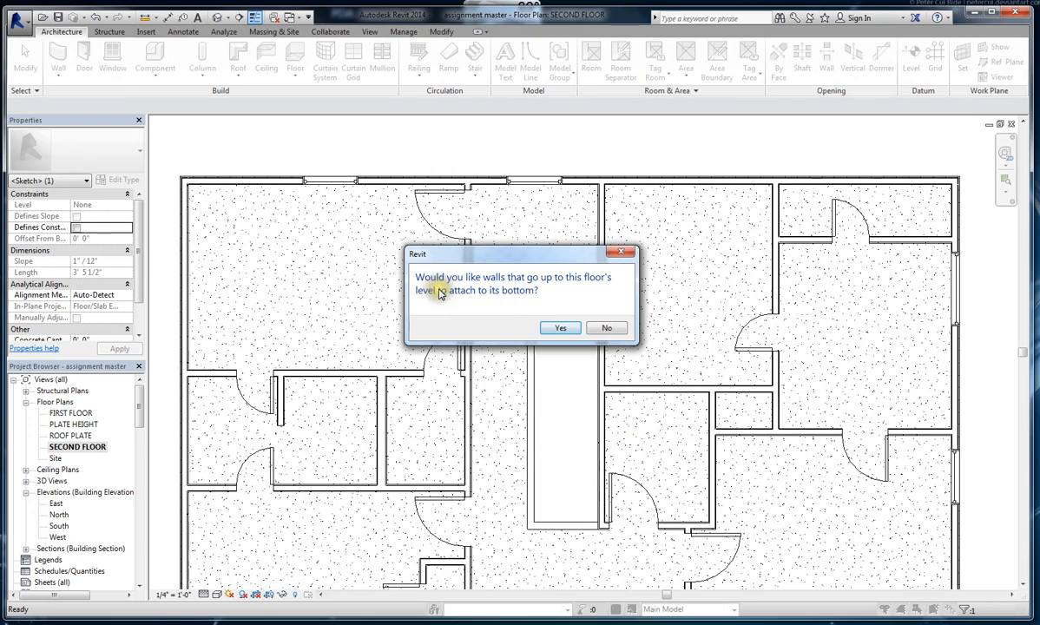
pyautogui.click(556, 330)
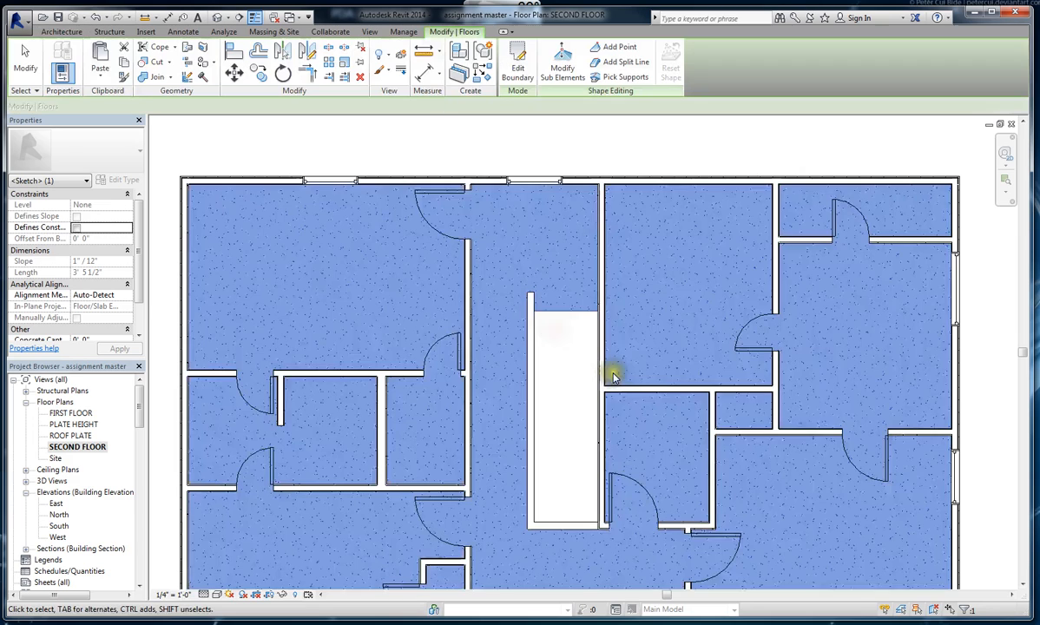
pyautogui.click(559, 437)
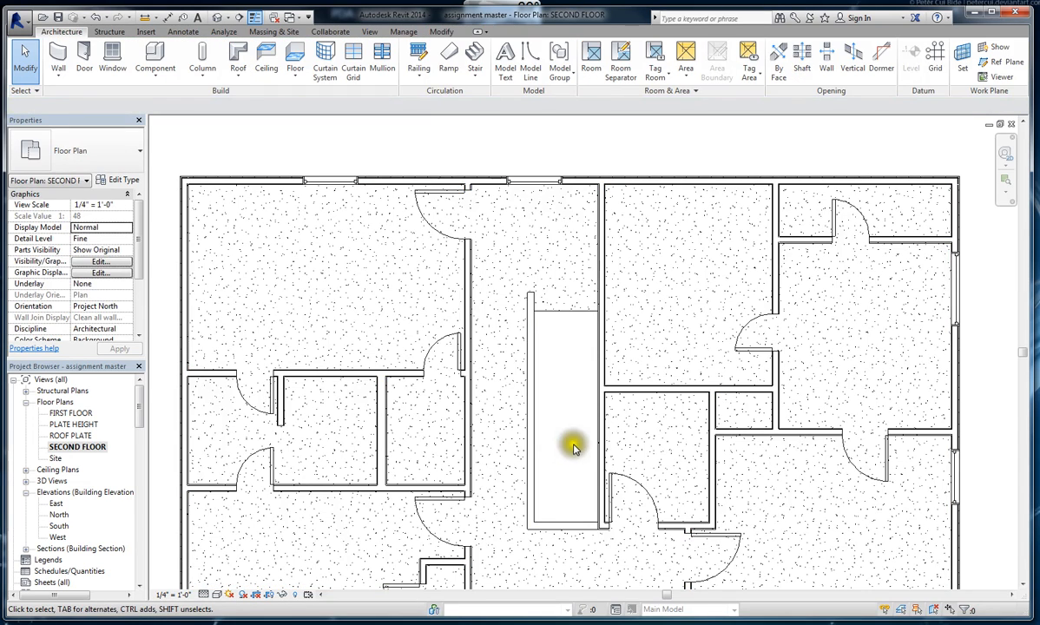
# Step: Show the house in the default 3D view with the Shaded visual style and examine the second floor and its stair opening
pyautogui.scroll(-3, 565, 265)
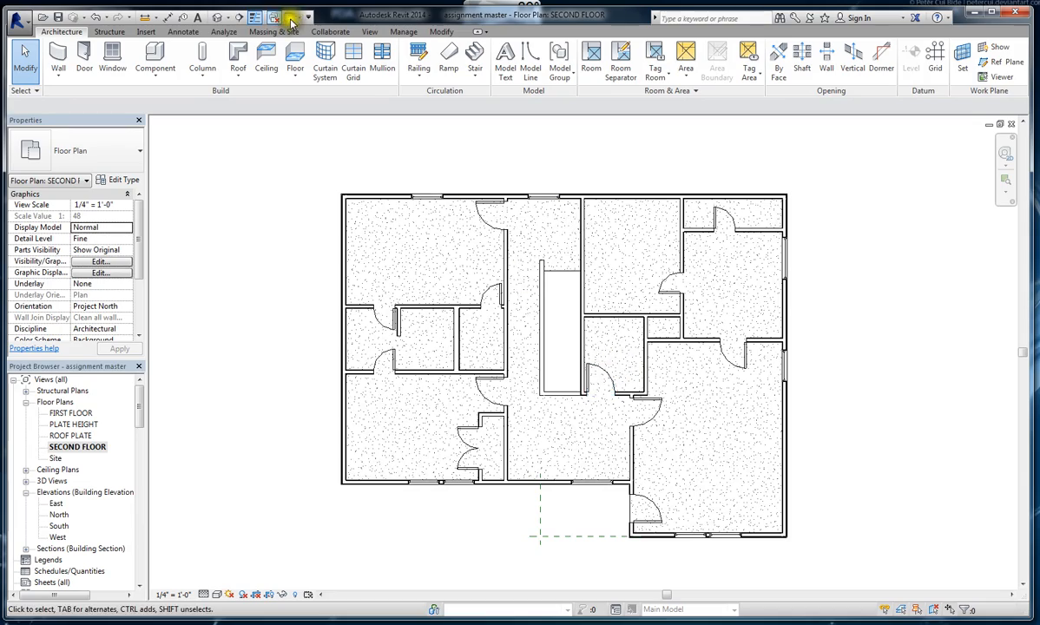
pyautogui.click(216, 18)
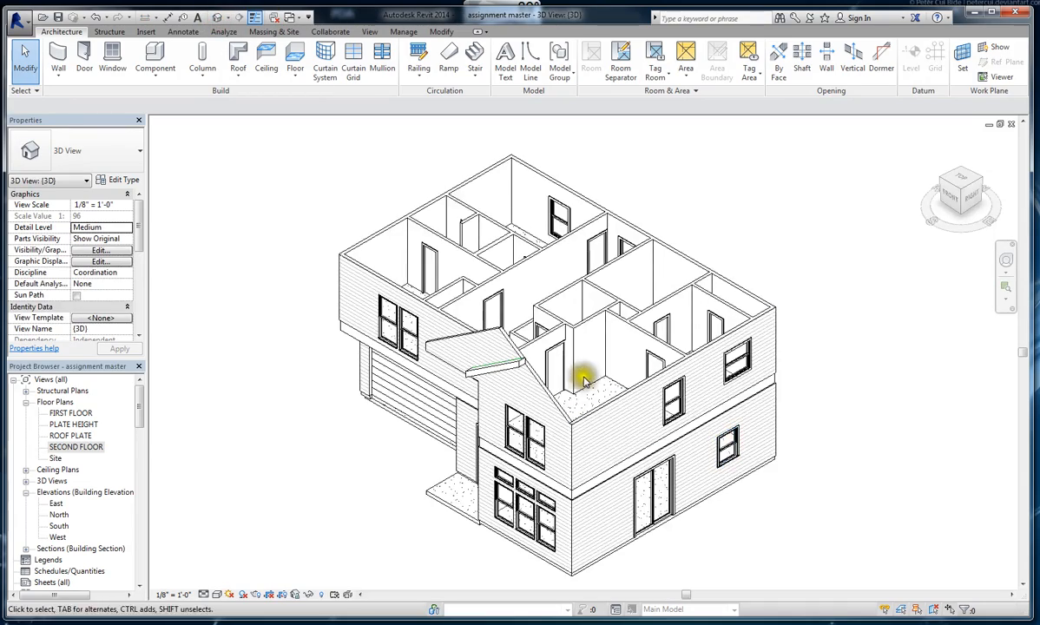
pyautogui.keyDown('shift'); pyautogui.moveTo(549, 371); pyautogui.dragTo(595, 488, button='middle'); pyautogui.keyUp('shift')
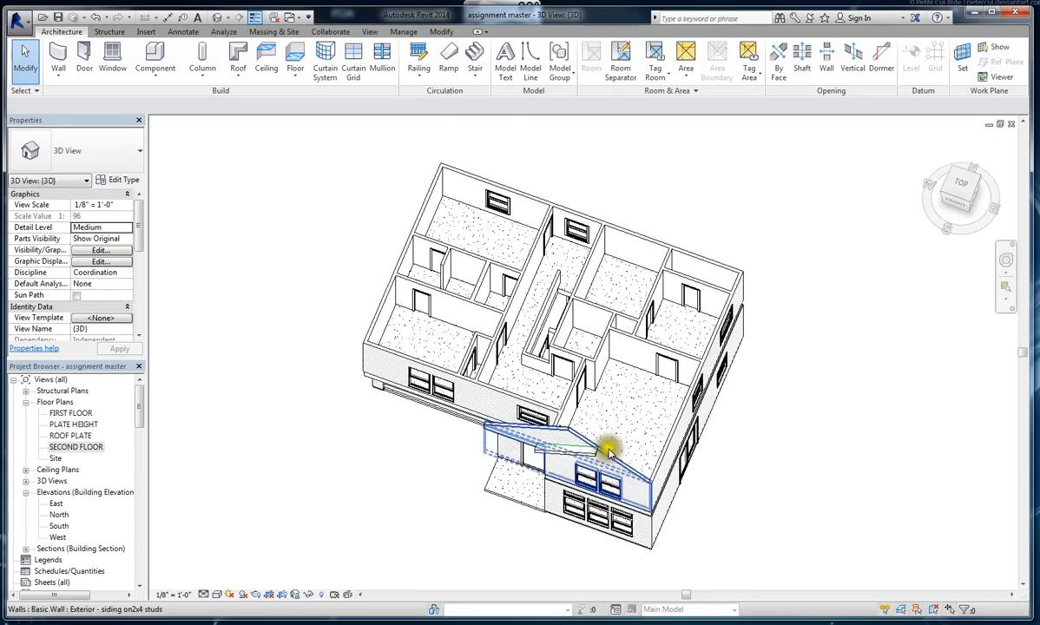
pyautogui.scroll(5, 553, 337)
pyautogui.keyDown('shift'); pyautogui.moveTo(565, 360); pyautogui.dragTo(651, 455, button='middle'); pyautogui.keyUp('shift')
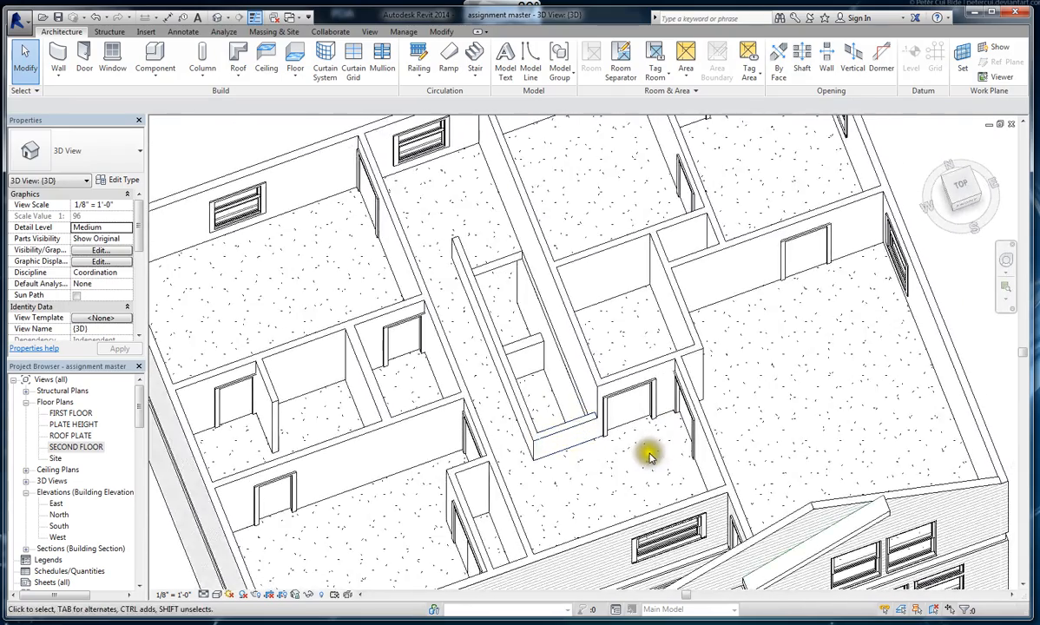
pyautogui.keyDown('shift'); pyautogui.moveTo(598, 379); pyautogui.dragTo(575, 304, button='middle'); pyautogui.keyUp('shift')
pyautogui.keyDown('shift'); pyautogui.moveTo(565, 425); pyautogui.dragTo(597, 441, button='middle'); pyautogui.keyUp('shift')
pyautogui.click(207, 596)
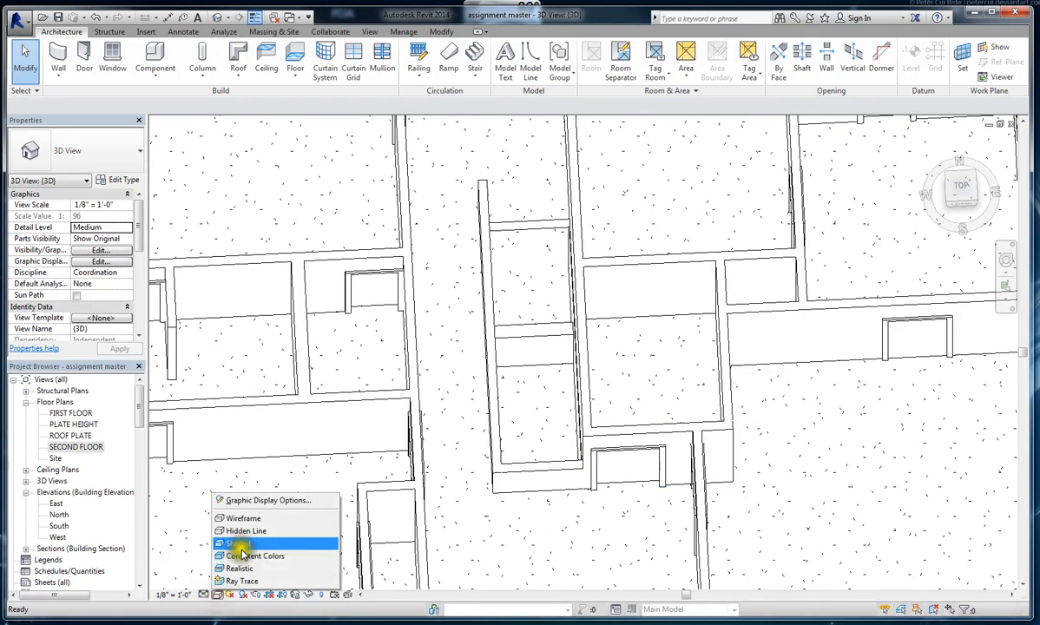
pyautogui.click(232, 542)
pyautogui.keyDown('shift'); pyautogui.moveTo(615, 470); pyautogui.dragTo(674, 457, button='middle'); pyautogui.keyUp('shift')
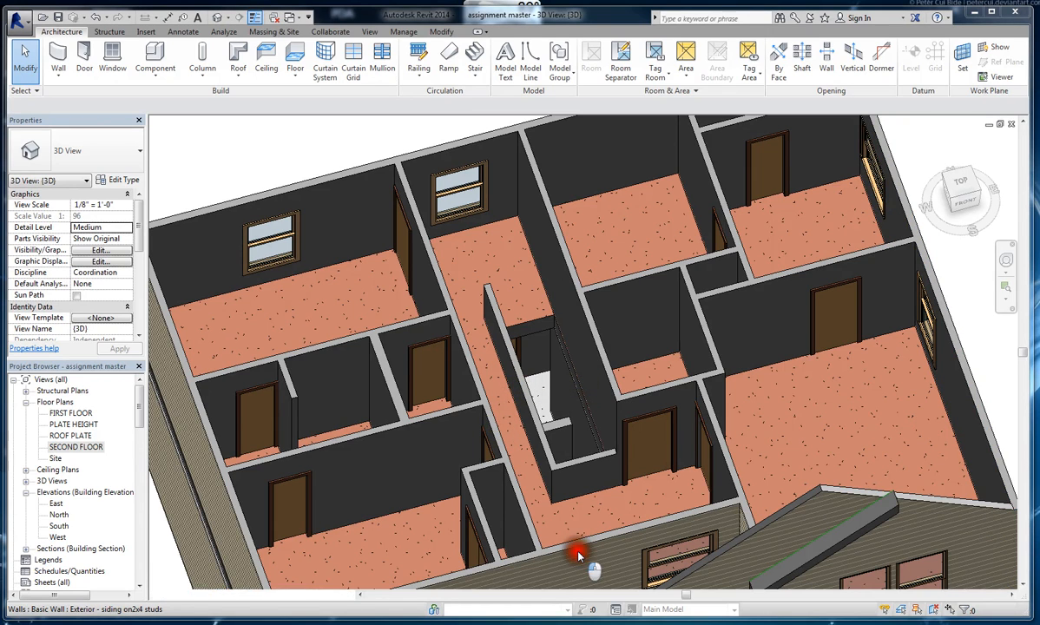
pyautogui.scroll(-5, 580, 483)
pyautogui.scroll(3, 647, 566)
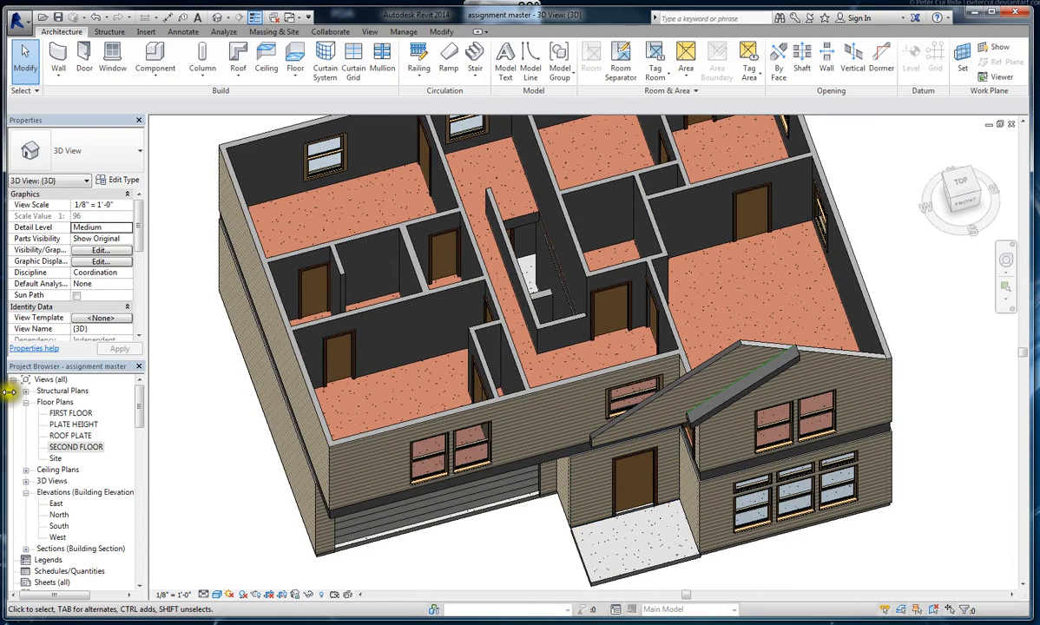
# Step: Start a new floor in the SECOND FLOOR plan and duplicate its type as "Wood Truss Joist Balcony"
pyautogui.doubleClick(71, 448)
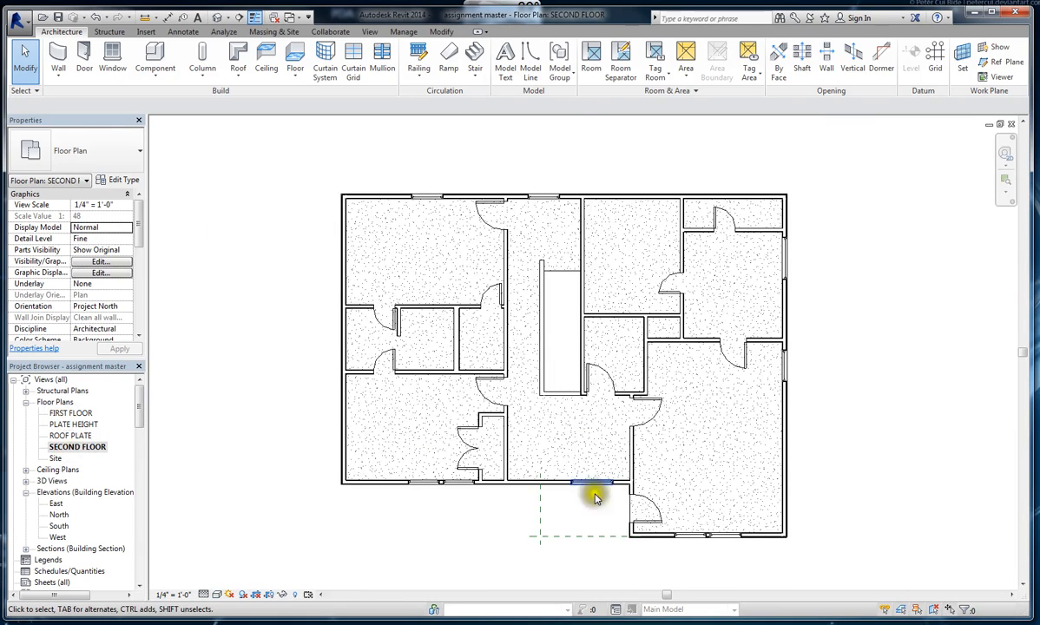
pyautogui.scroll(4, 585, 540)
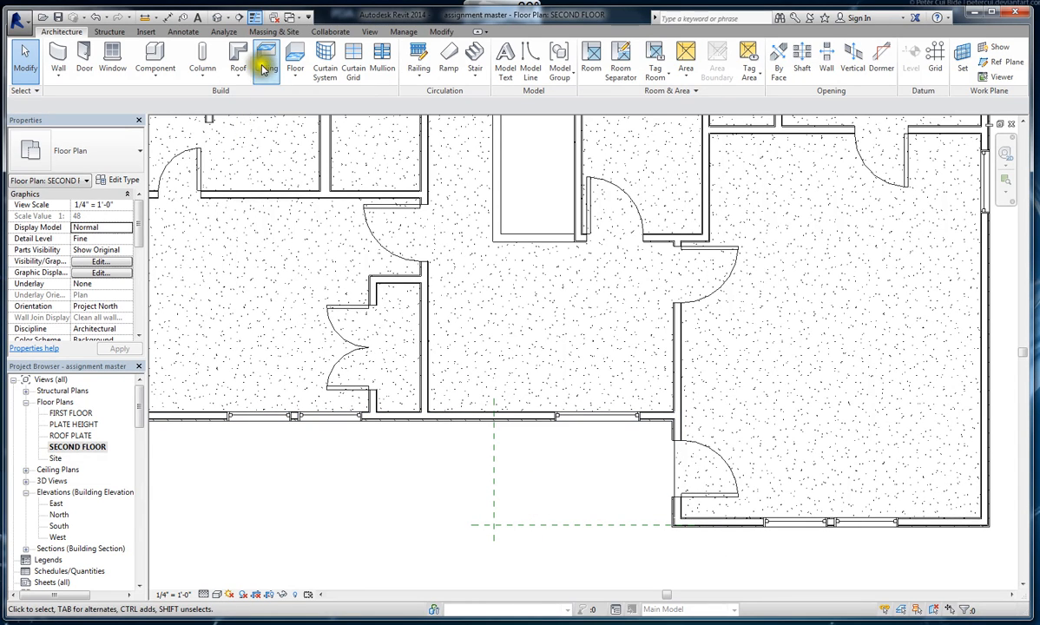
pyautogui.click(296, 54)
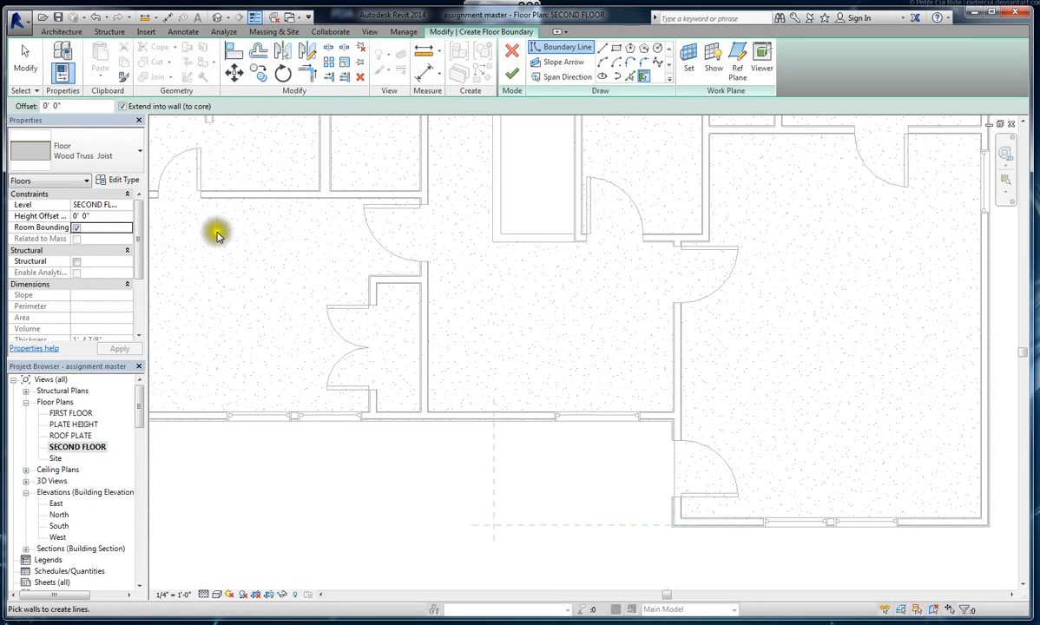
pyautogui.click(120, 180)
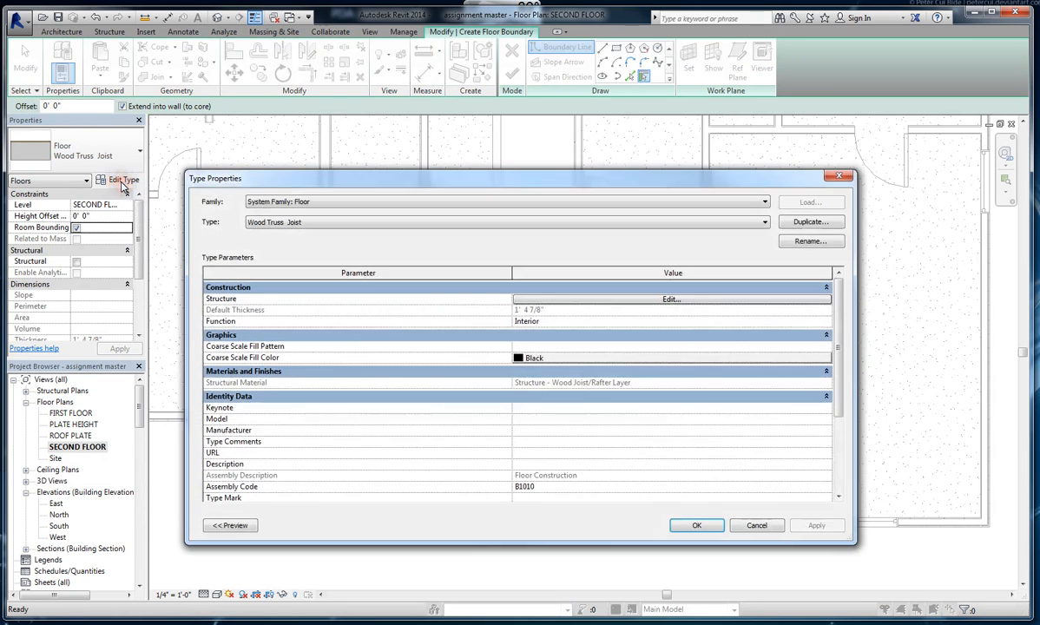
pyautogui.click(815, 224)
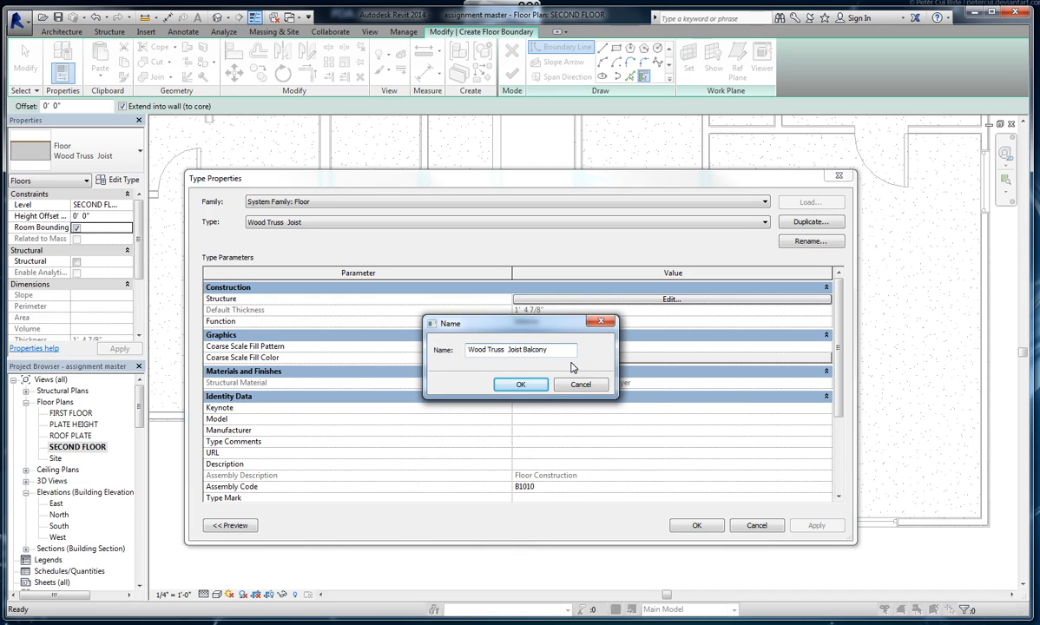
pyautogui.click(521, 385)
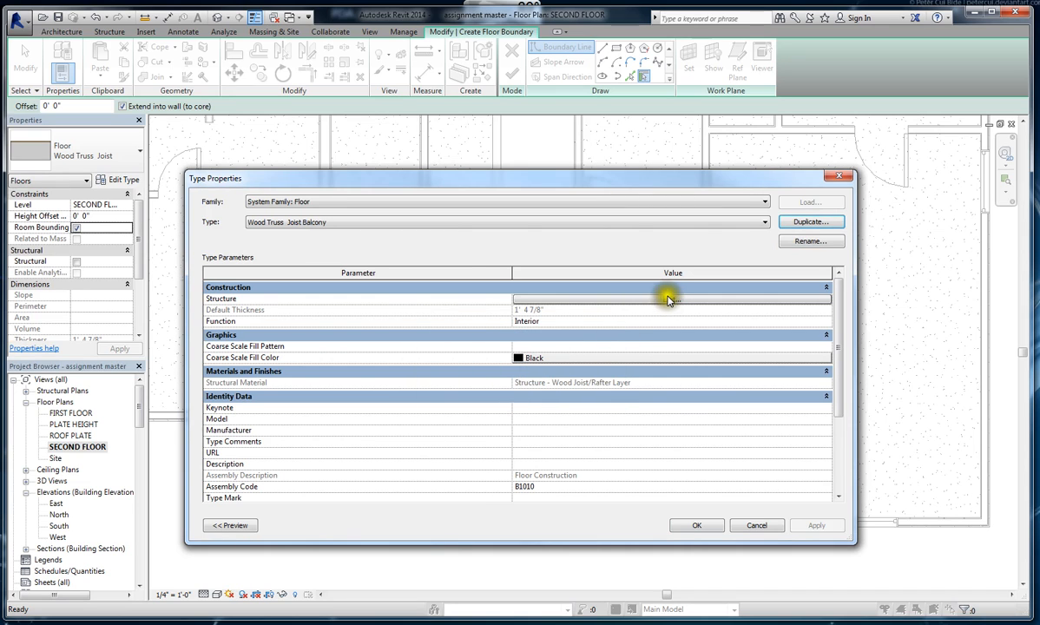
# Step: Give the balcony floor type a Wood - Flooring finish layer and a 1' 2" thick wood joist layer, and accept the type
pyautogui.click(669, 300)
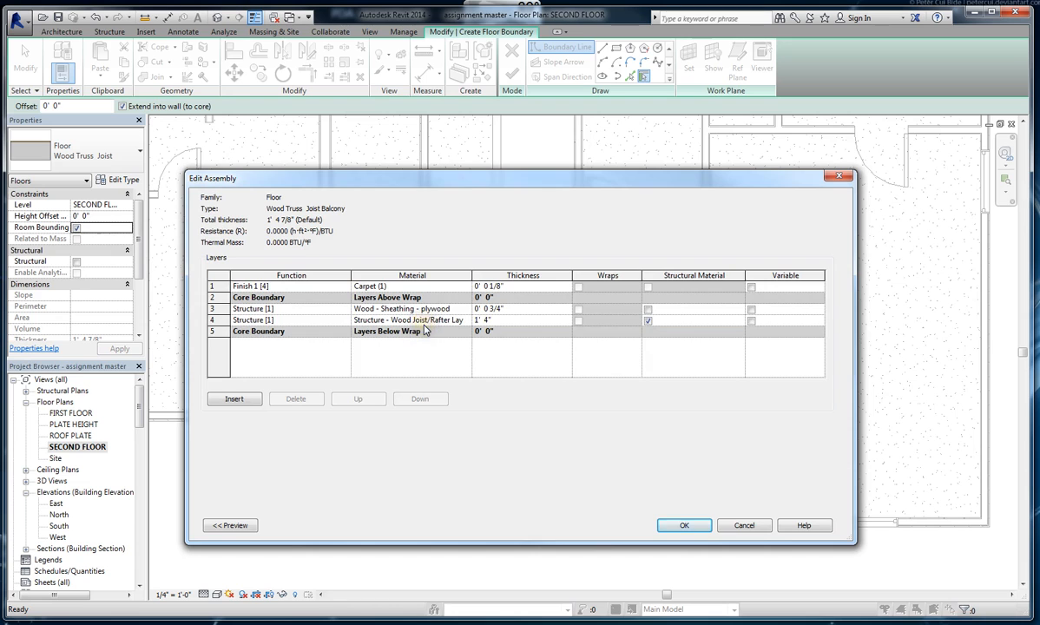
pyautogui.click(371, 288)
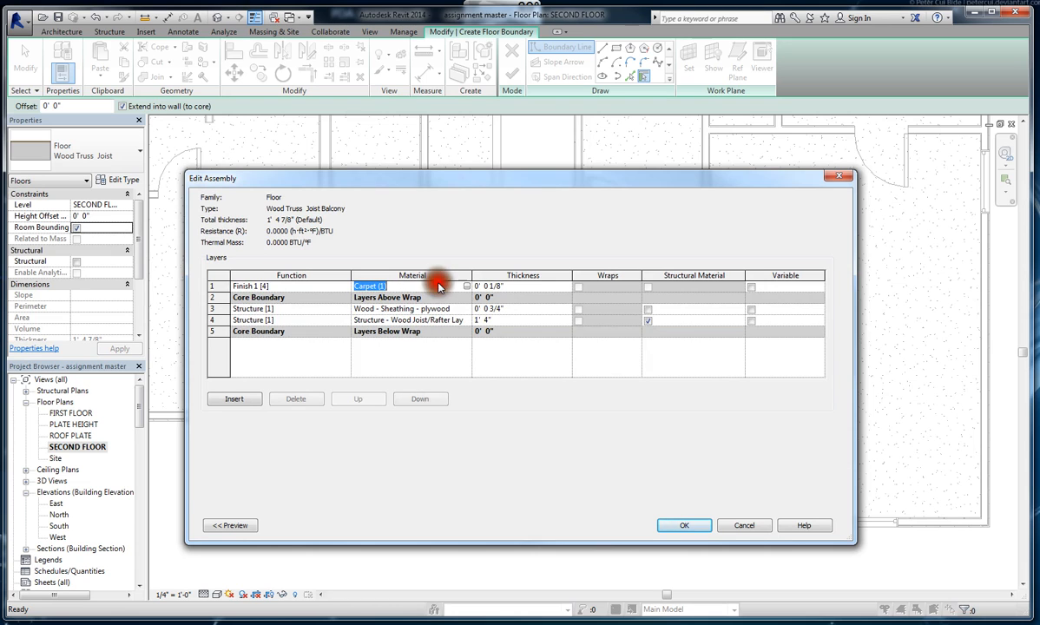
pyautogui.click(466, 287)
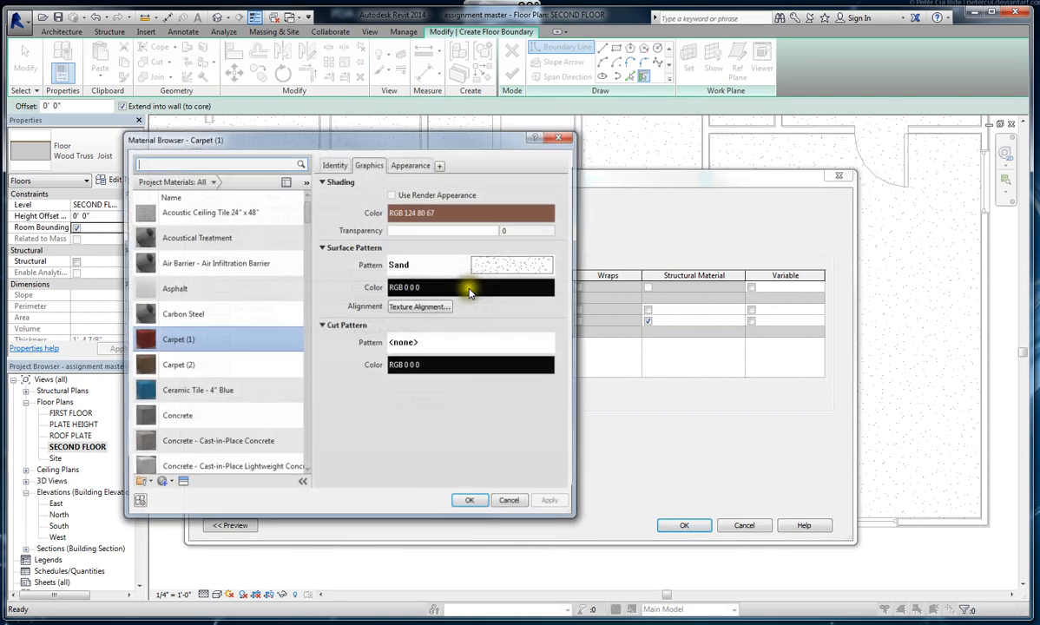
pyautogui.click(183, 164)
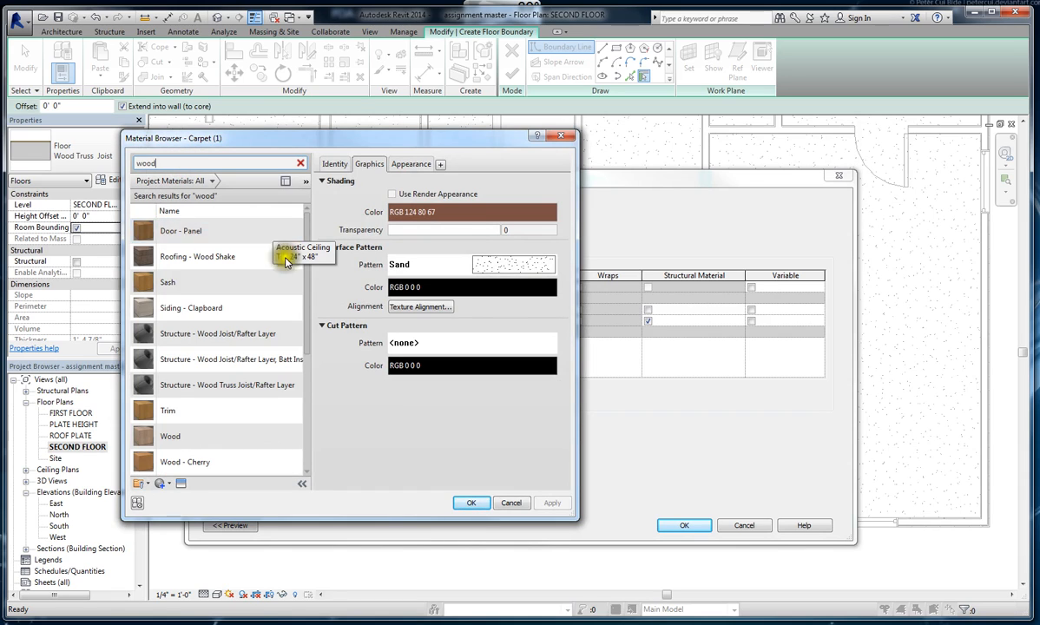
pyautogui.click(308, 472)
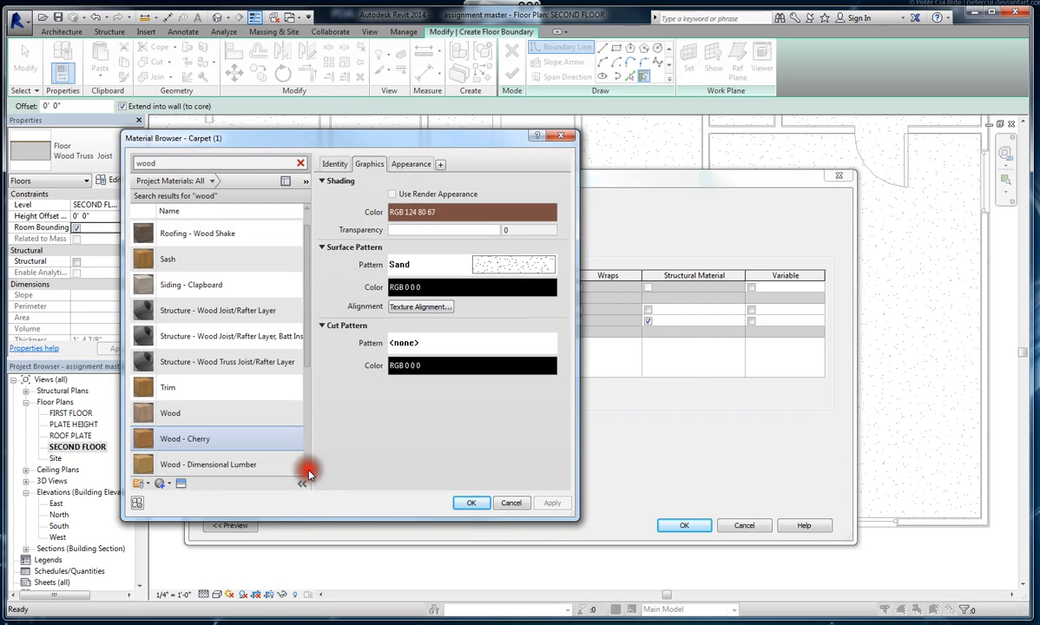
pyautogui.click(308, 474)
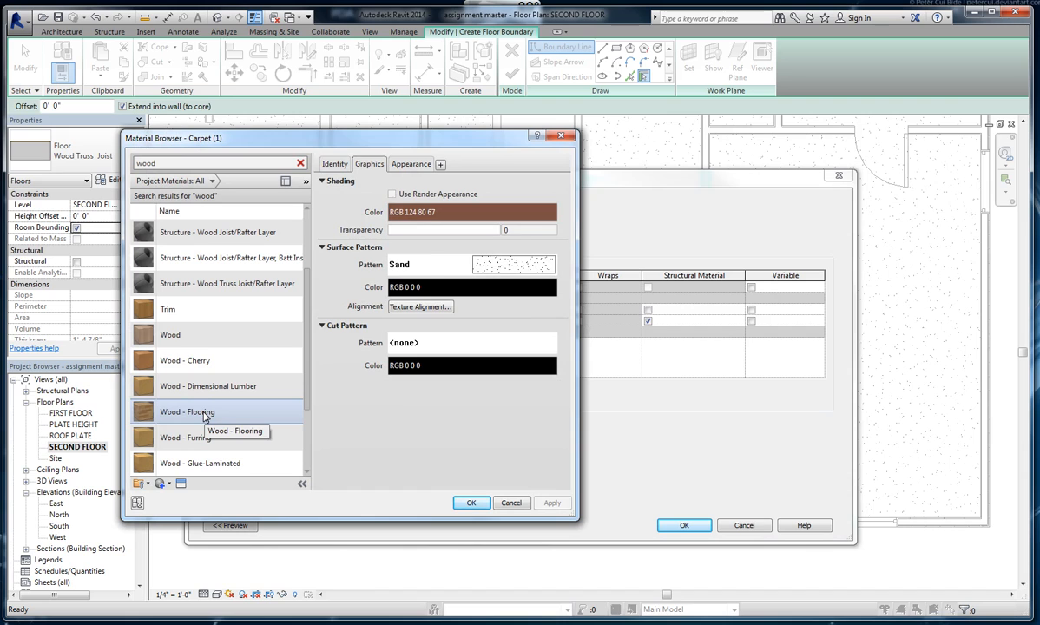
pyautogui.click(205, 416)
pyautogui.click(470, 503)
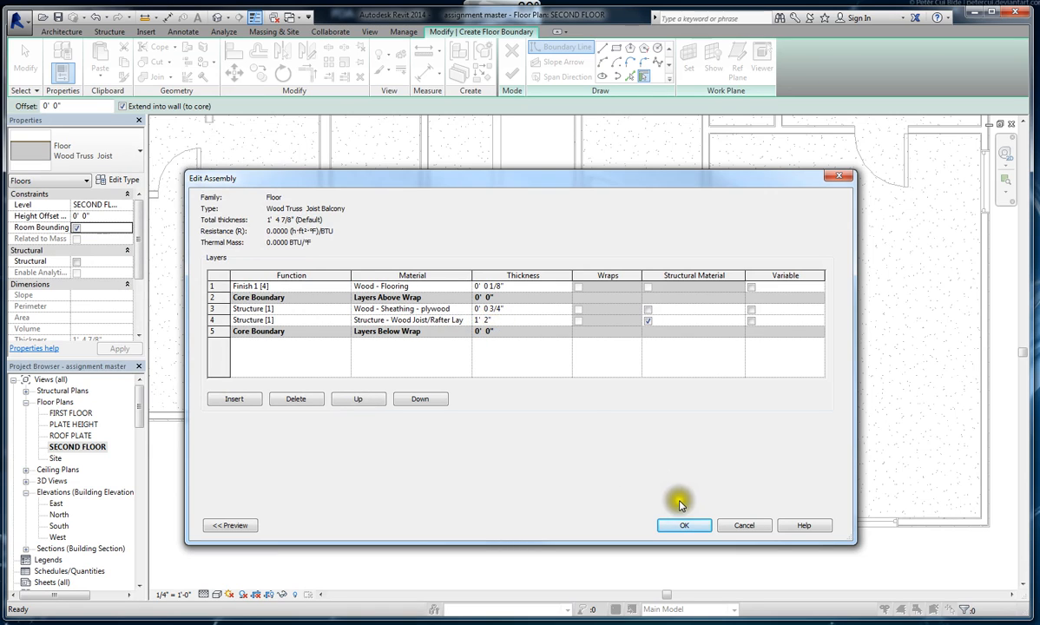
pyautogui.click(685, 527)
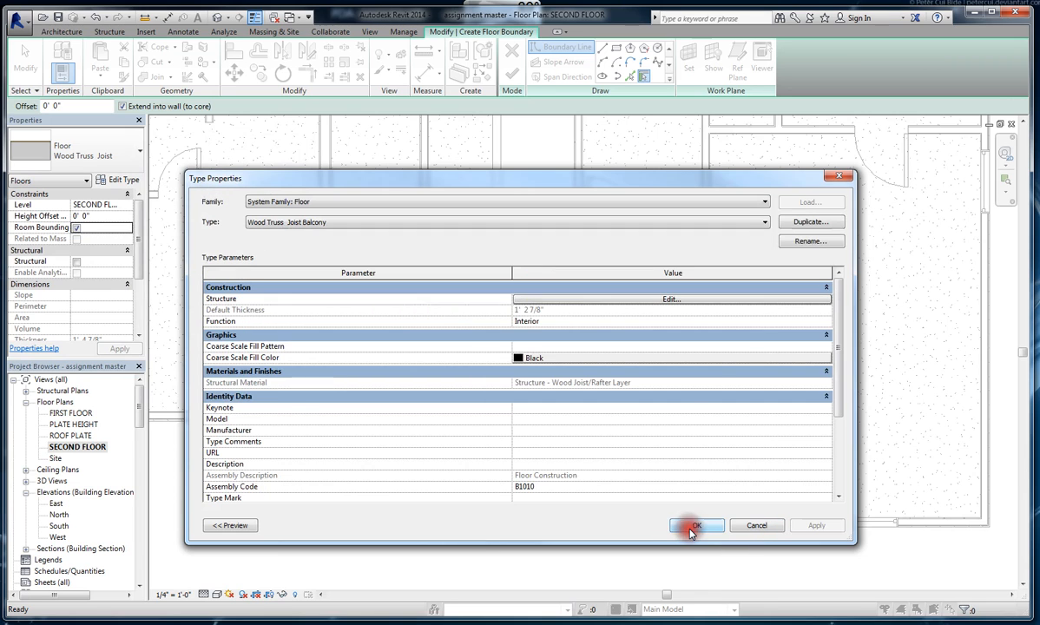
pyautogui.click(700, 528)
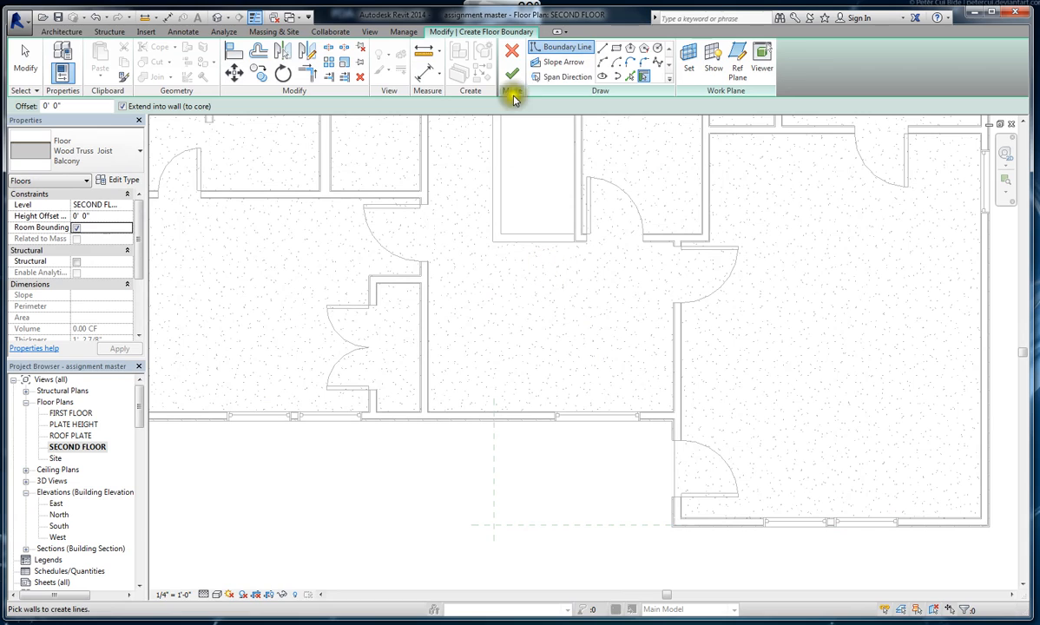
# Step: Sketch the balcony as a rectangle from the reference planes' intersection to the corner where the exterior walls meet, and finish the floor
pyautogui.click(618, 49)
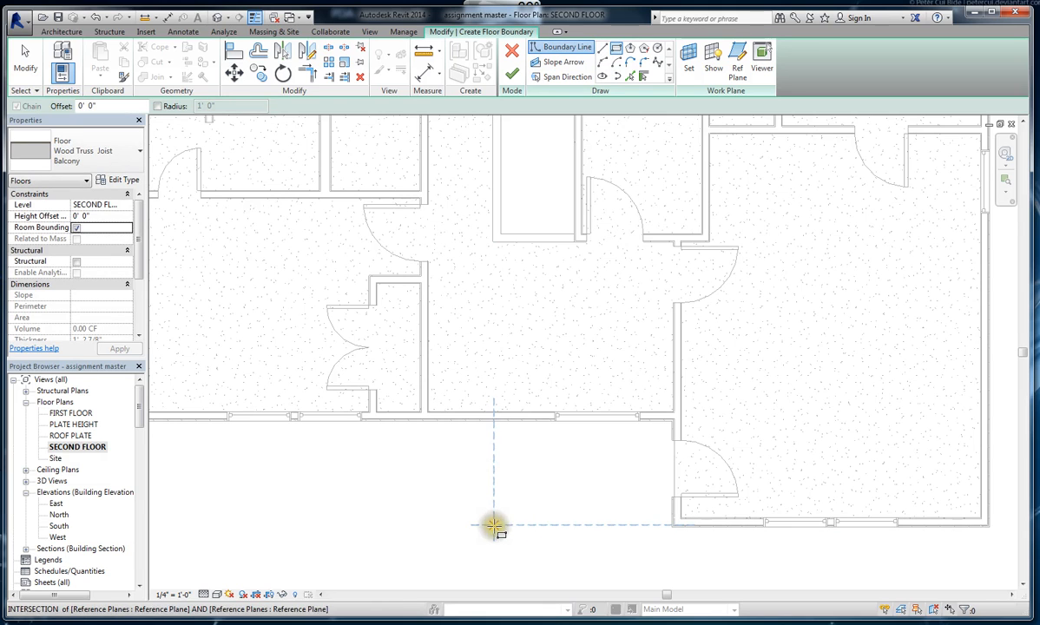
pyautogui.click(494, 525)
pyautogui.scroll(3, 676, 420)
pyautogui.scroll(2, 676, 420)
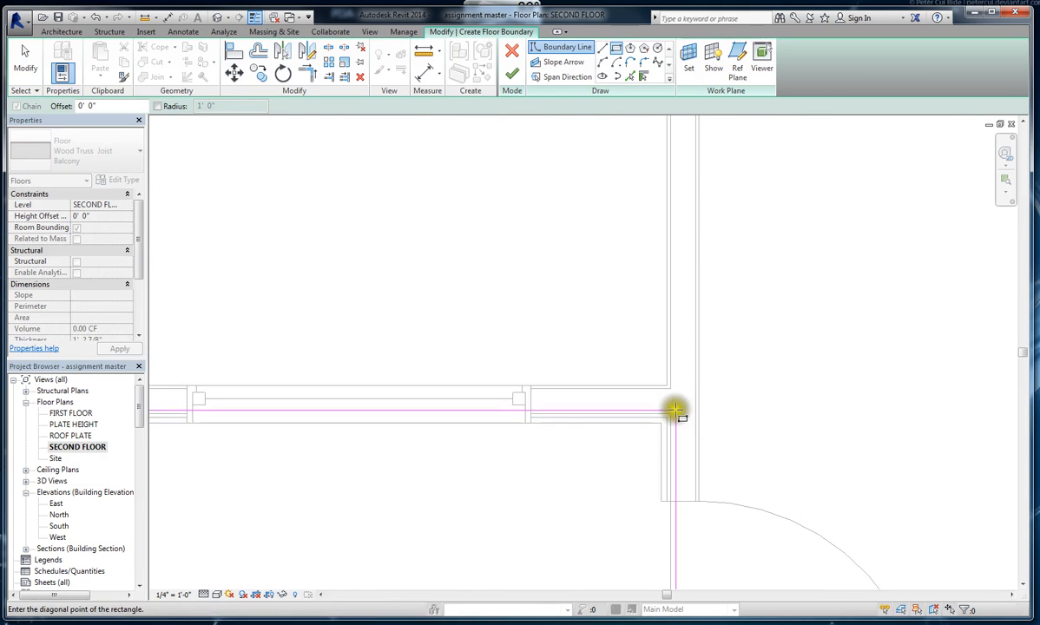
pyautogui.click(672, 414)
pyautogui.scroll(-4, 651, 438)
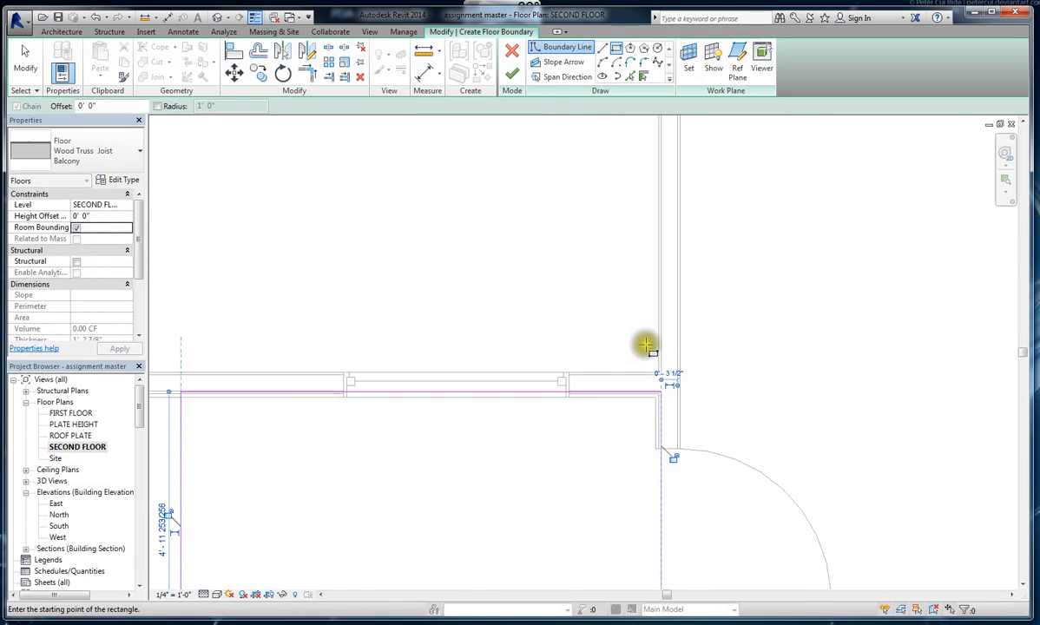
pyautogui.click(513, 76)
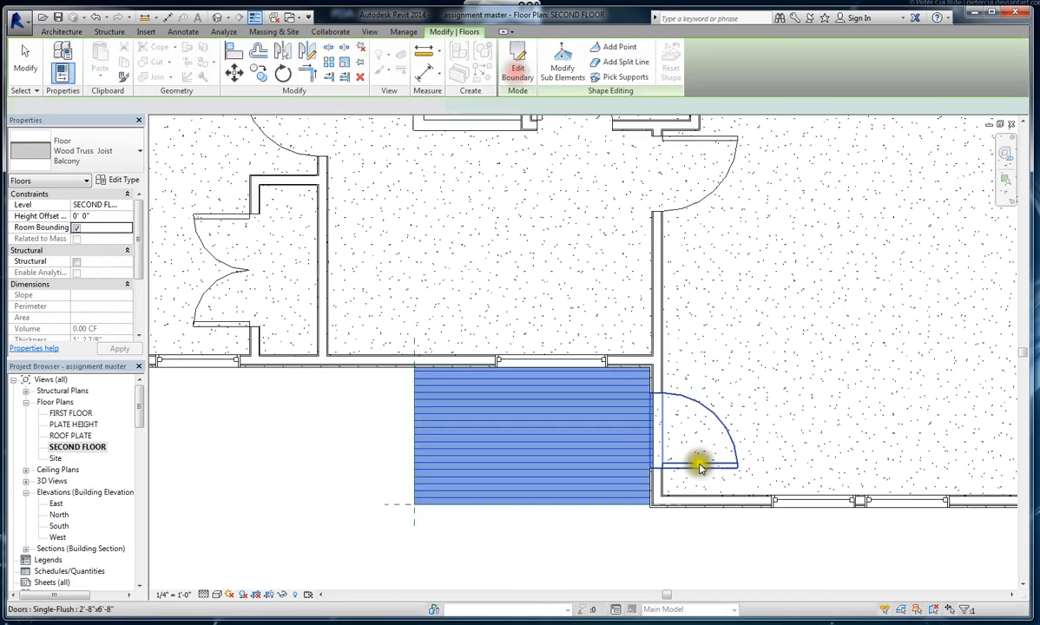
pyautogui.click(663, 541)
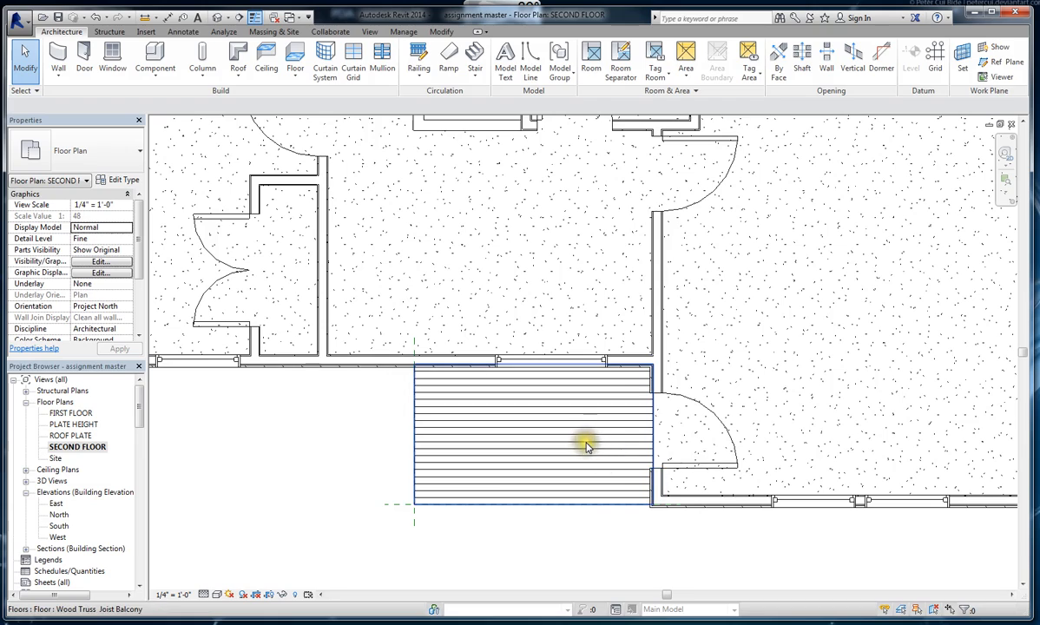
# Step: Examine the balcony in the default 3D view, especially where its underside meets the main floor and the wall below
pyautogui.click(219, 18)
pyautogui.scroll(5, 685, 476)
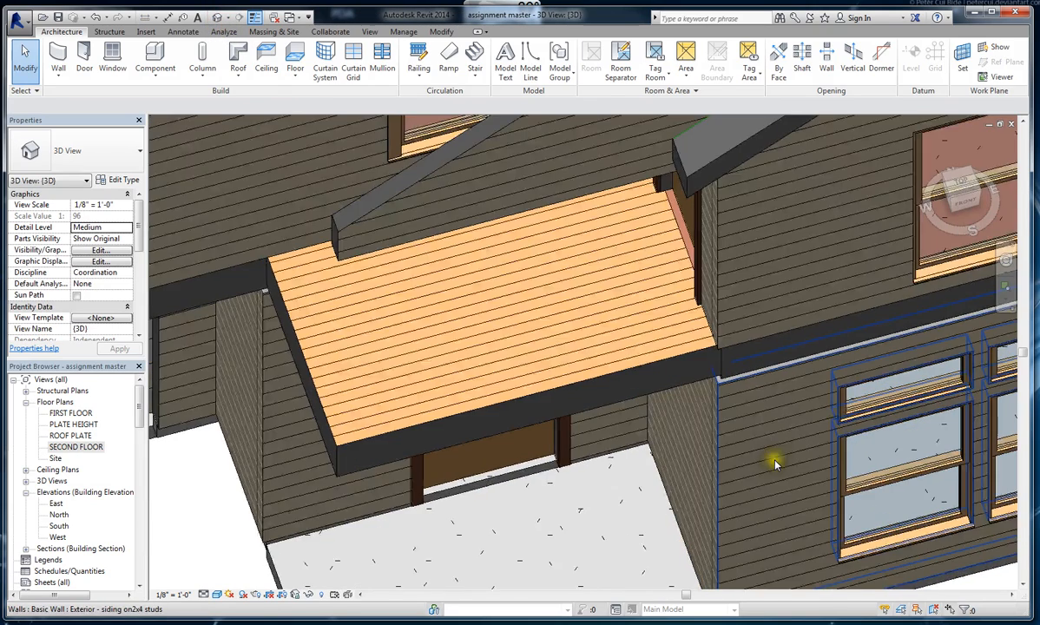
pyautogui.keyDown('shift'); pyautogui.moveTo(708, 457); pyautogui.dragTo(713, 444, button='middle'); pyautogui.keyUp('shift')
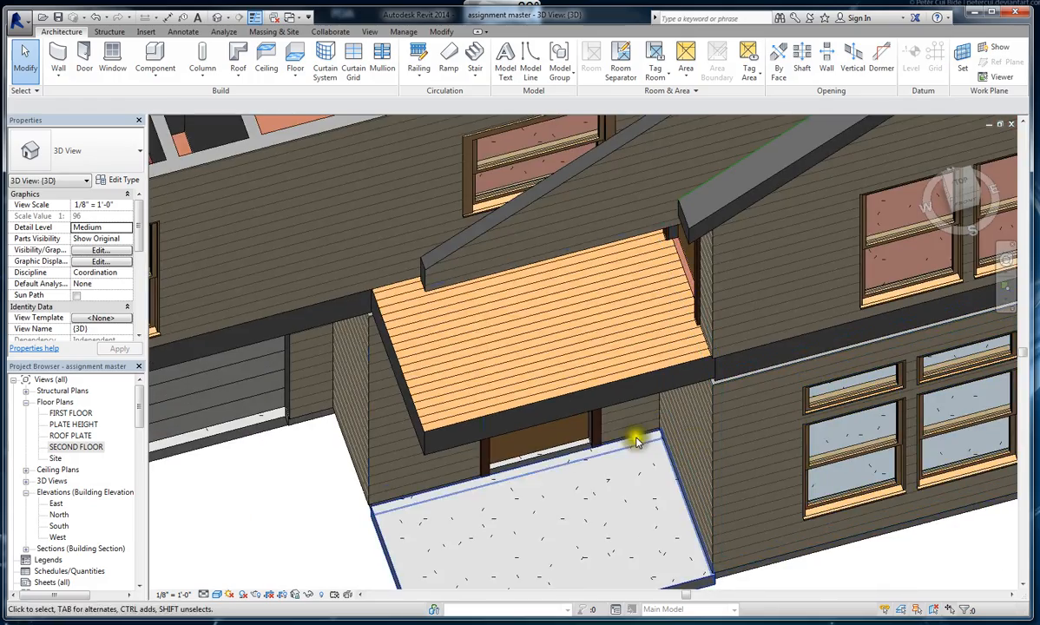
pyautogui.keyDown('shift'); pyautogui.moveTo(637, 442); pyautogui.dragTo(659, 330, button='middle'); pyautogui.keyUp('shift')
pyautogui.scroll(-3, 689, 421)
pyautogui.keyDown('shift'); pyautogui.moveTo(689, 421); pyautogui.dragTo(685, 268, button='middle'); pyautogui.keyUp('shift')
pyautogui.scroll(3, 652, 375)
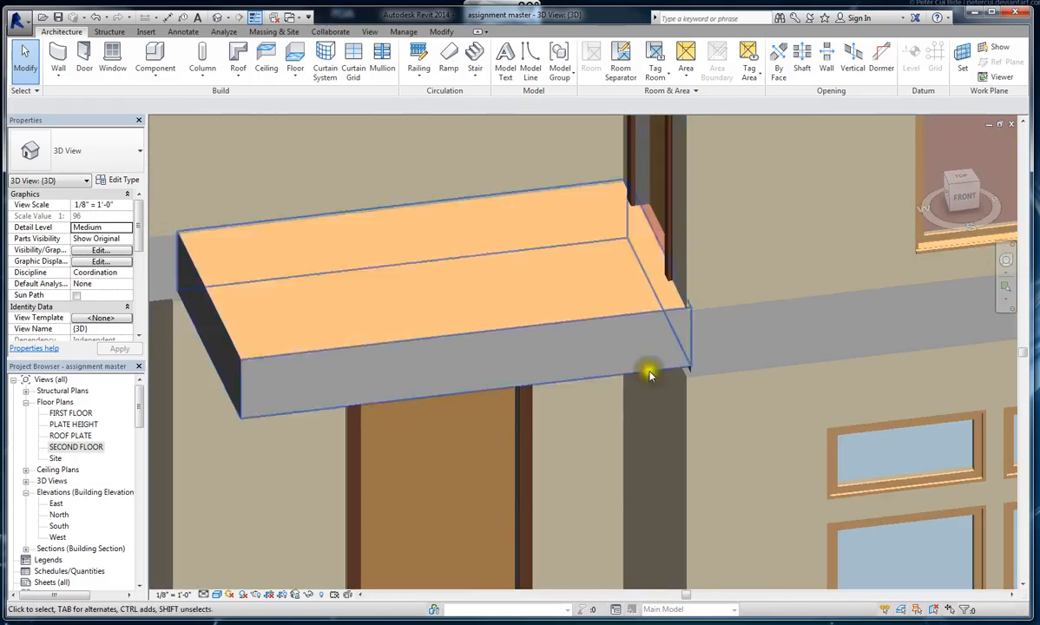
pyautogui.scroll(3, 701, 377)
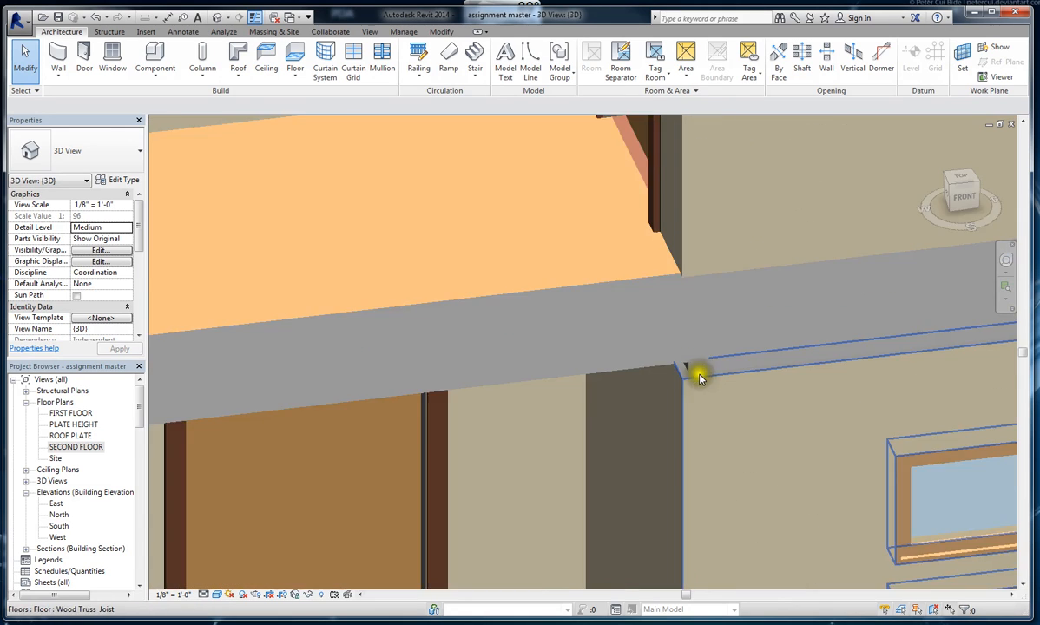
pyautogui.scroll(3, 694, 370)
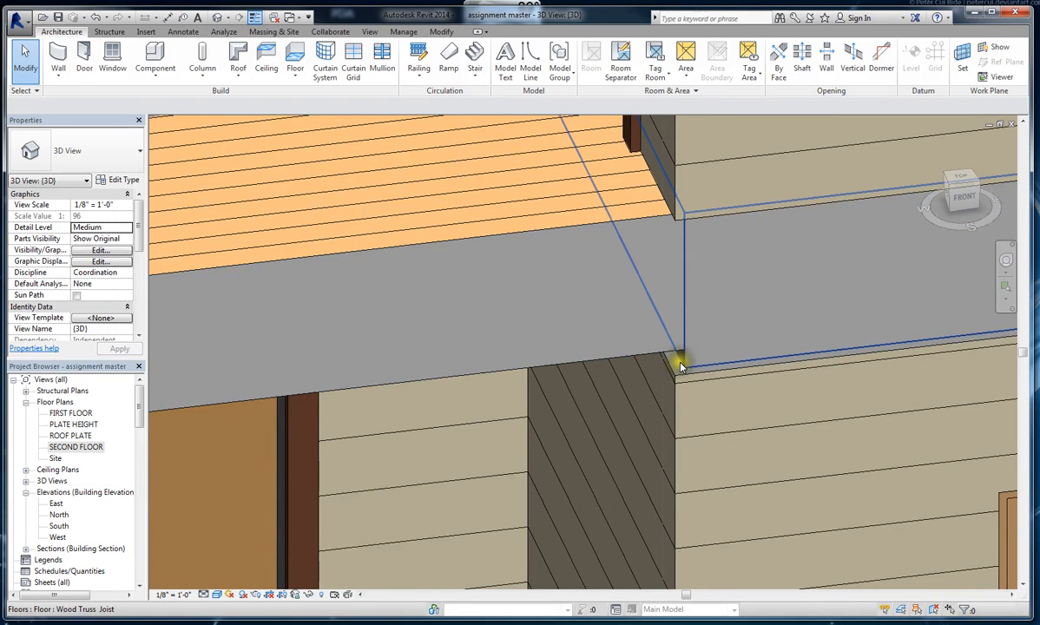
pyautogui.scroll(-5, 733, 365)
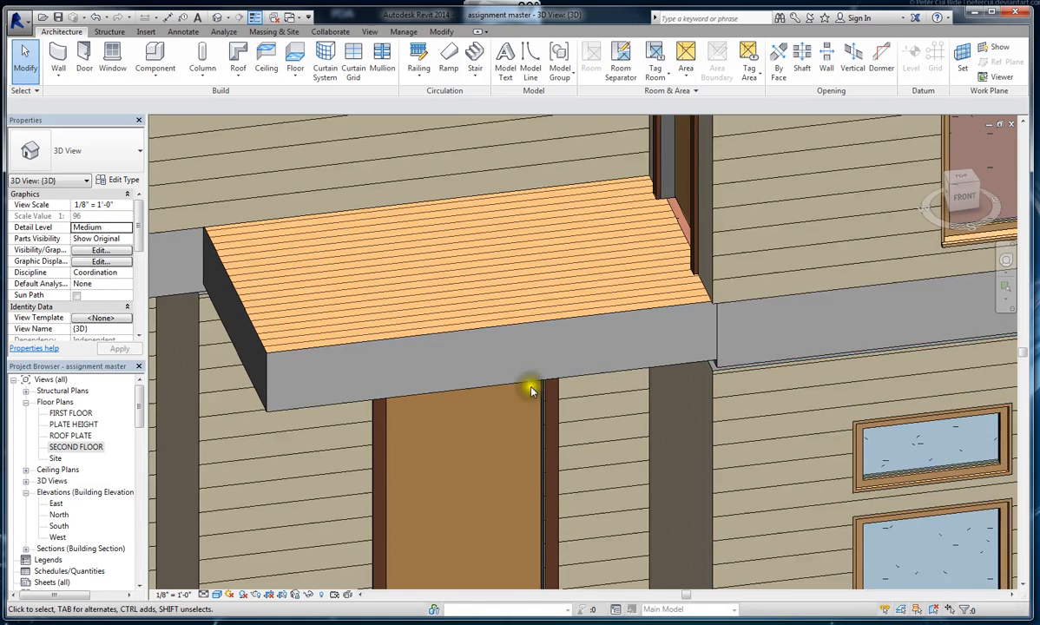
# Step: Lower the balcony floor by setting its height offset from the level to -2"
pyautogui.click(318, 411)
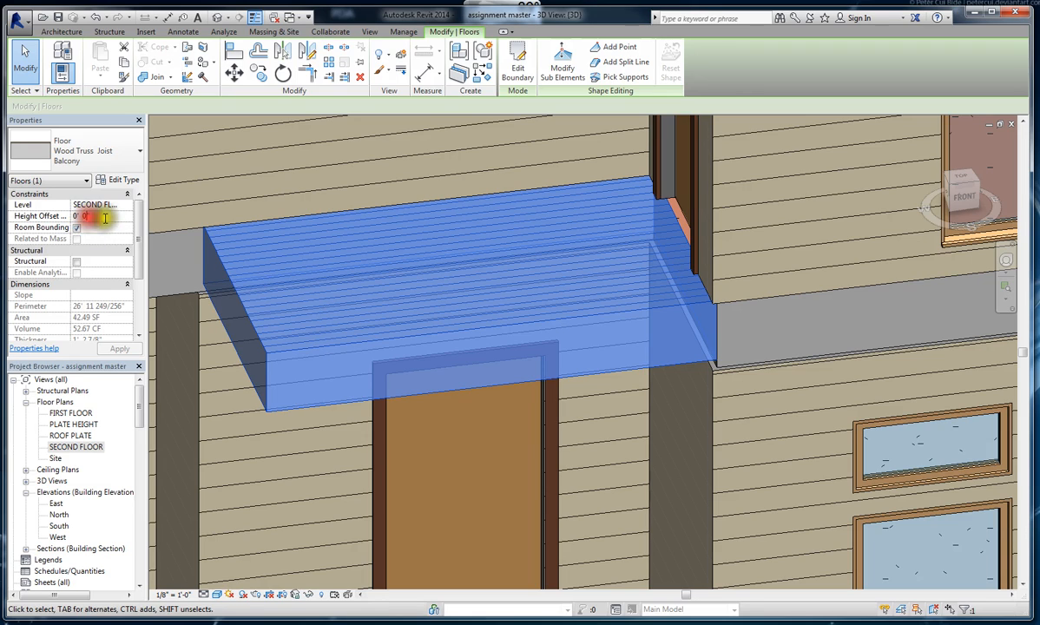
pyautogui.click(41, 216)
pyautogui.write('-')
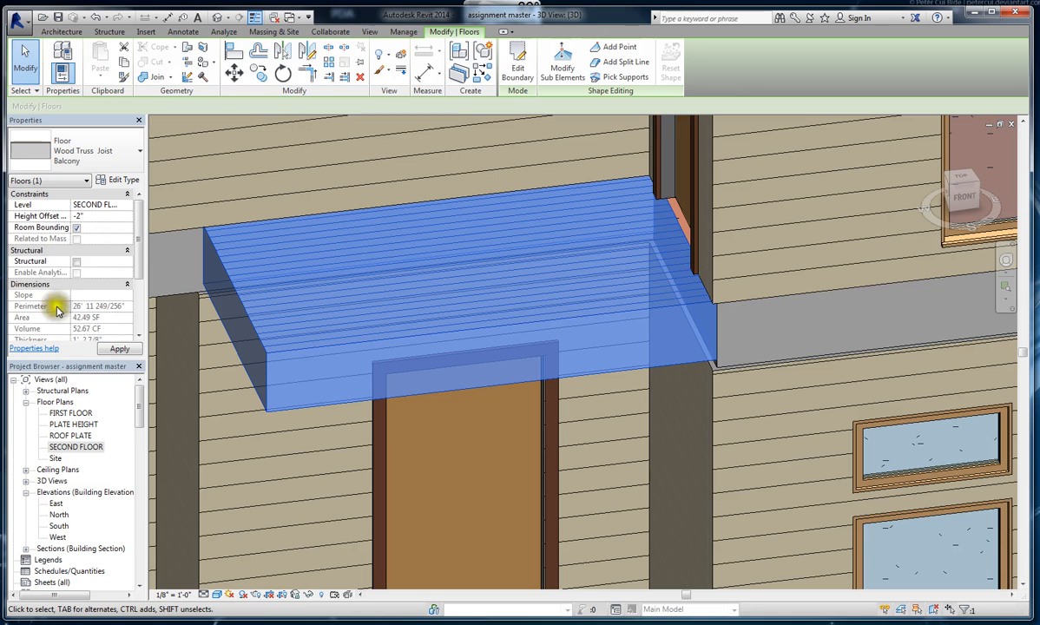
pyautogui.click(118, 349)
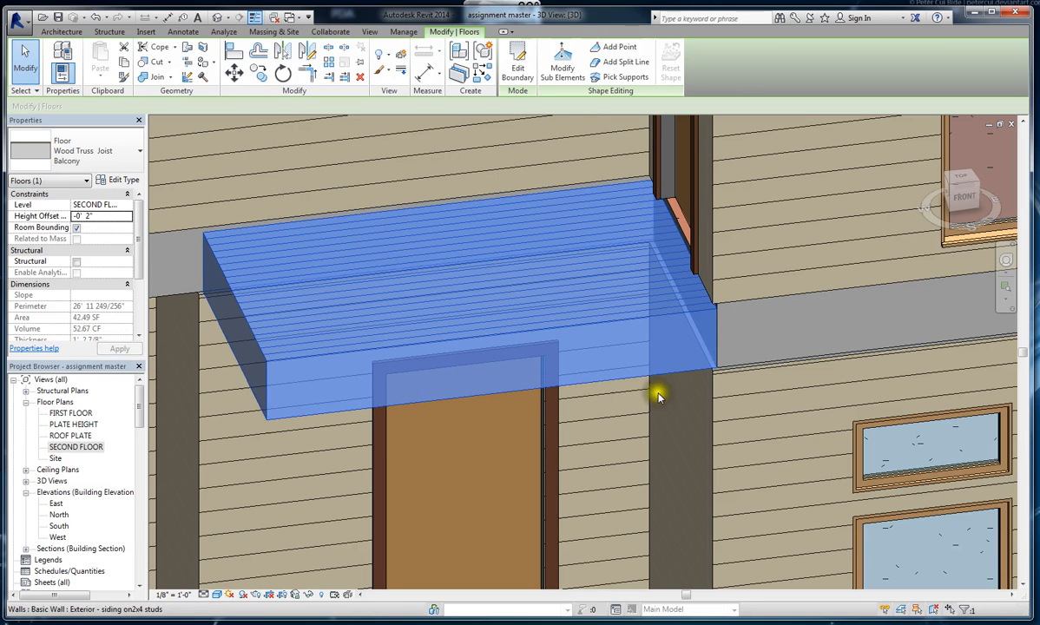
pyautogui.scroll(5, 708, 382)
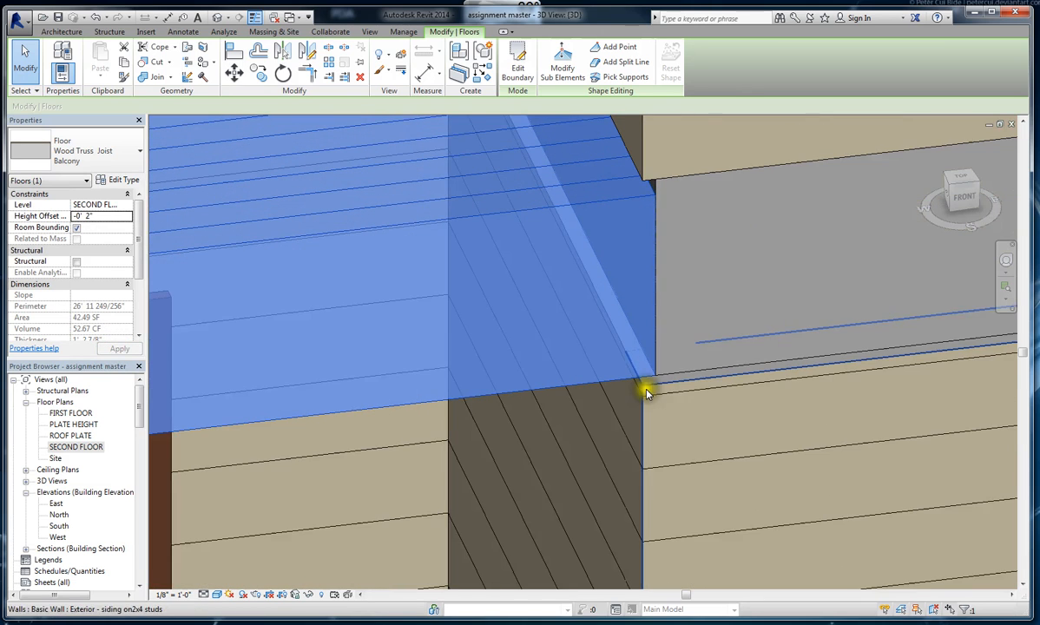
pyautogui.click(594, 462)
# Step: Examine the lowered balcony's edges along the walls and balcony door, and the front door's threshold against the concrete slab below
pyautogui.scroll(-5, 741, 422)
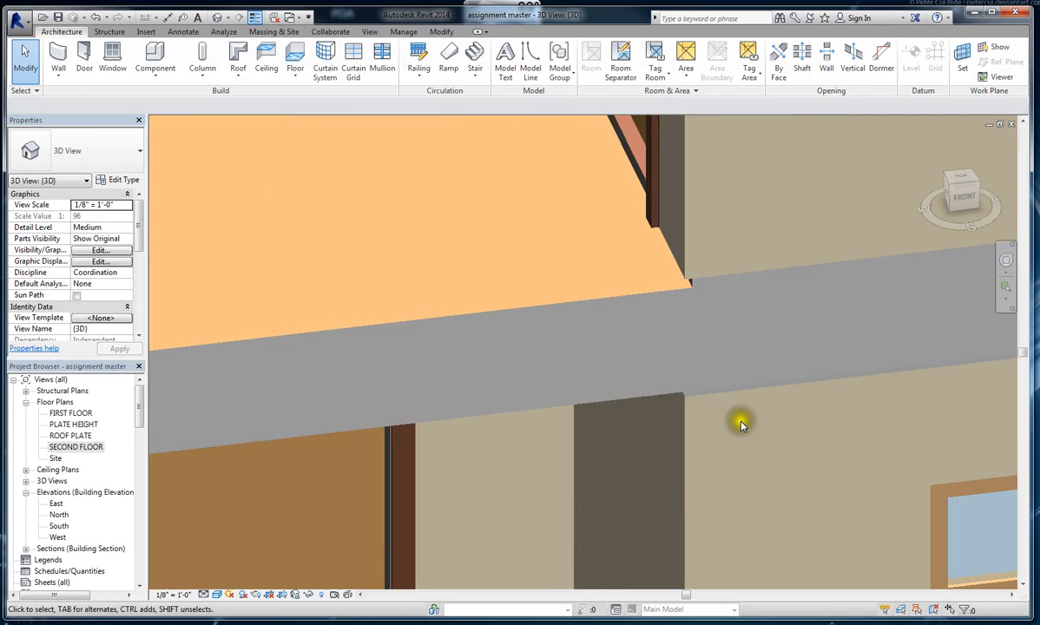
pyautogui.scroll(5, 692, 329)
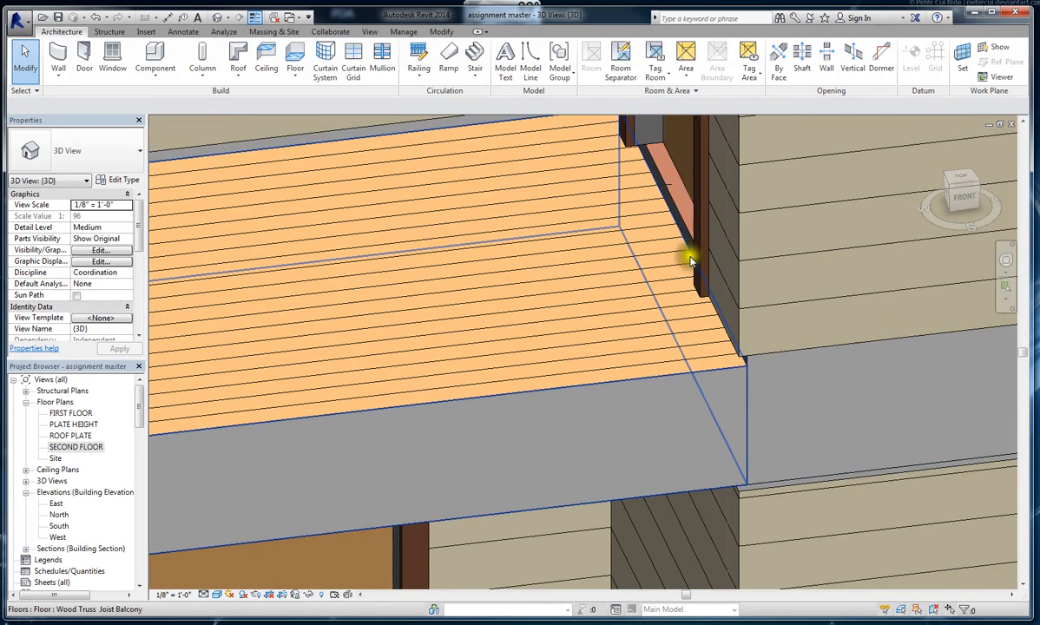
pyautogui.scroll(-4, 662, 438)
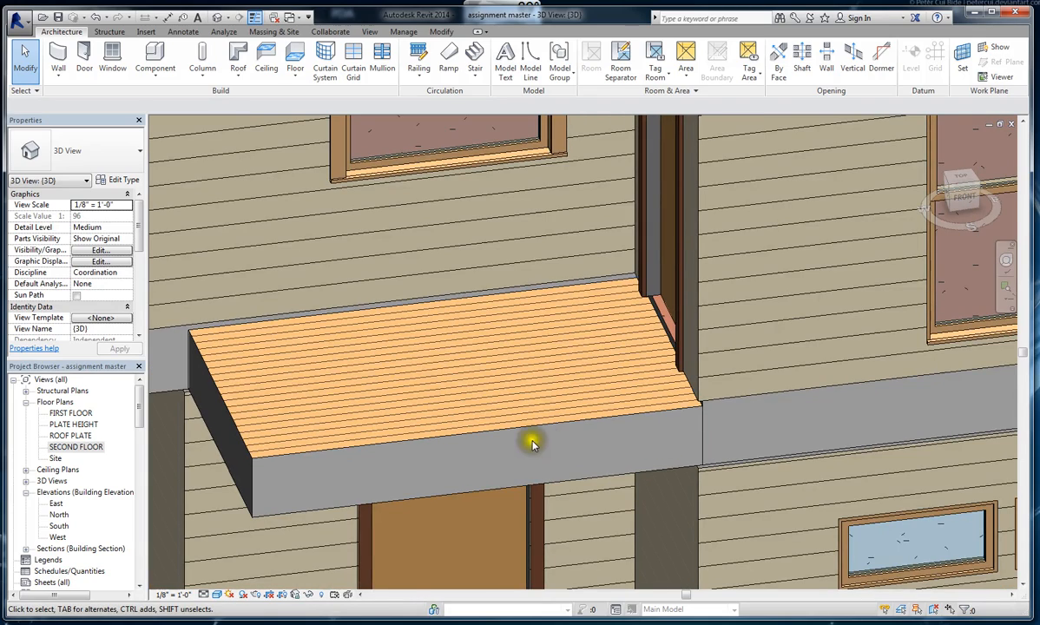
pyautogui.scroll(2, 232, 311)
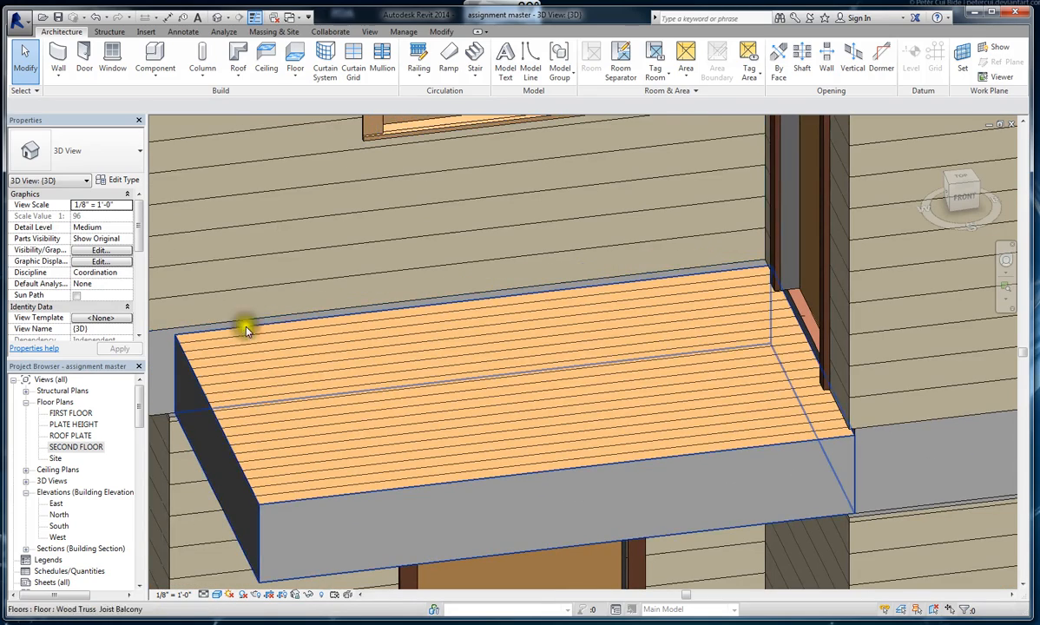
pyautogui.scroll(-3, 245, 330)
pyautogui.moveTo(480, 402); pyautogui.dragTo(506, 492, button='middle')
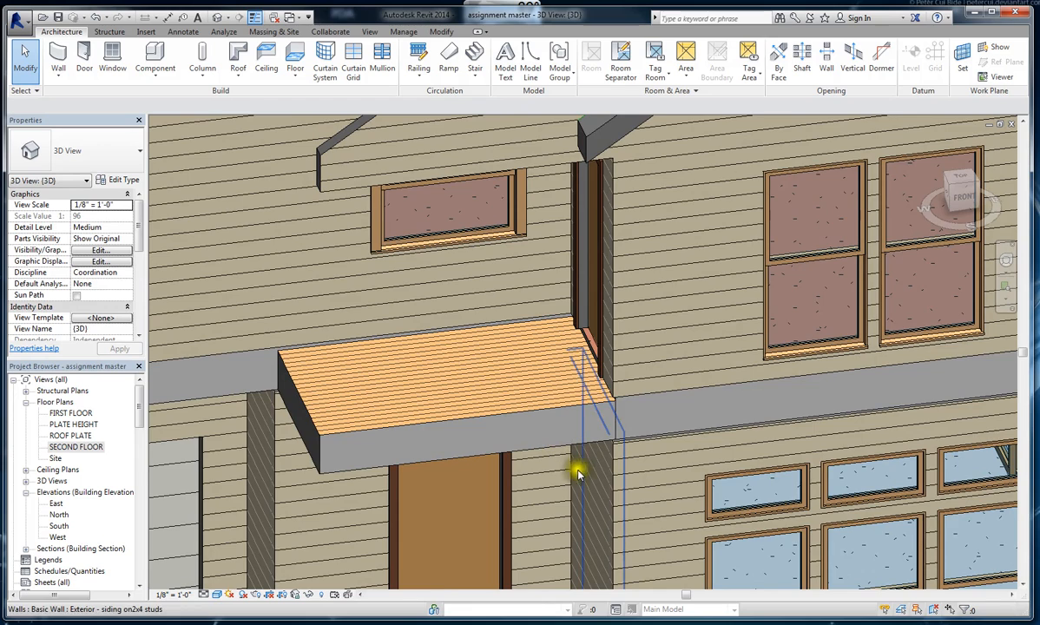
pyautogui.scroll(-2, 576, 467)
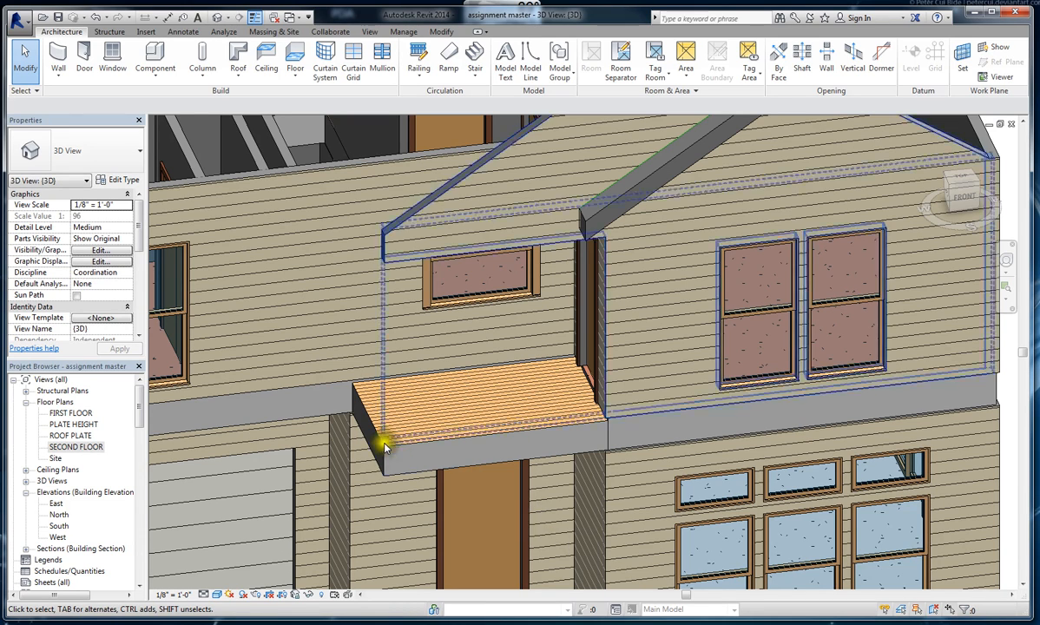
pyautogui.scroll(4, 383, 436)
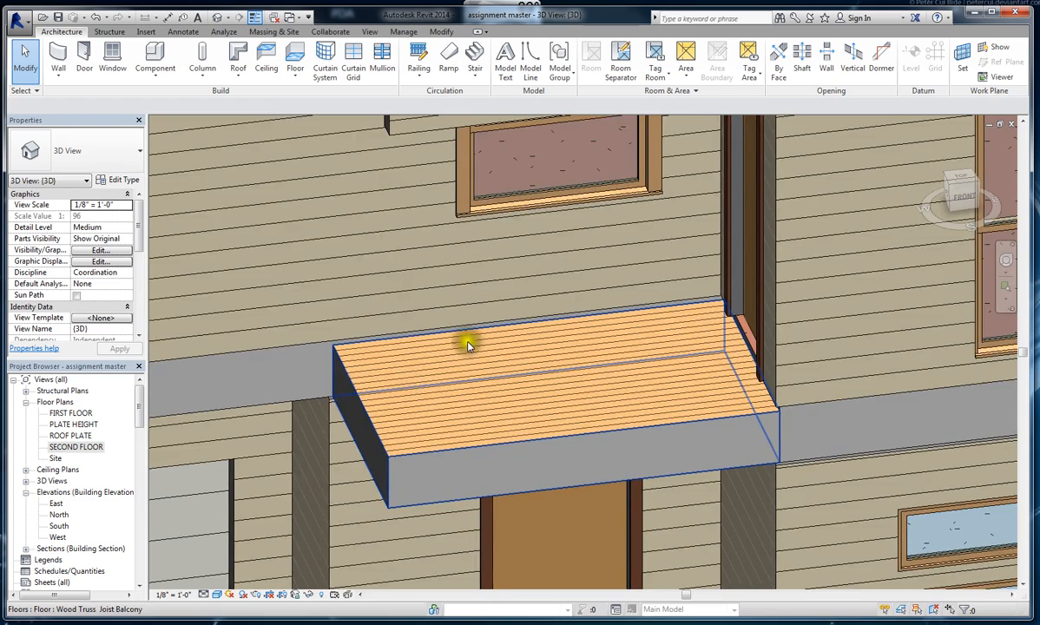
pyautogui.scroll(-5, 467, 346)
pyautogui.scroll(5, 506, 521)
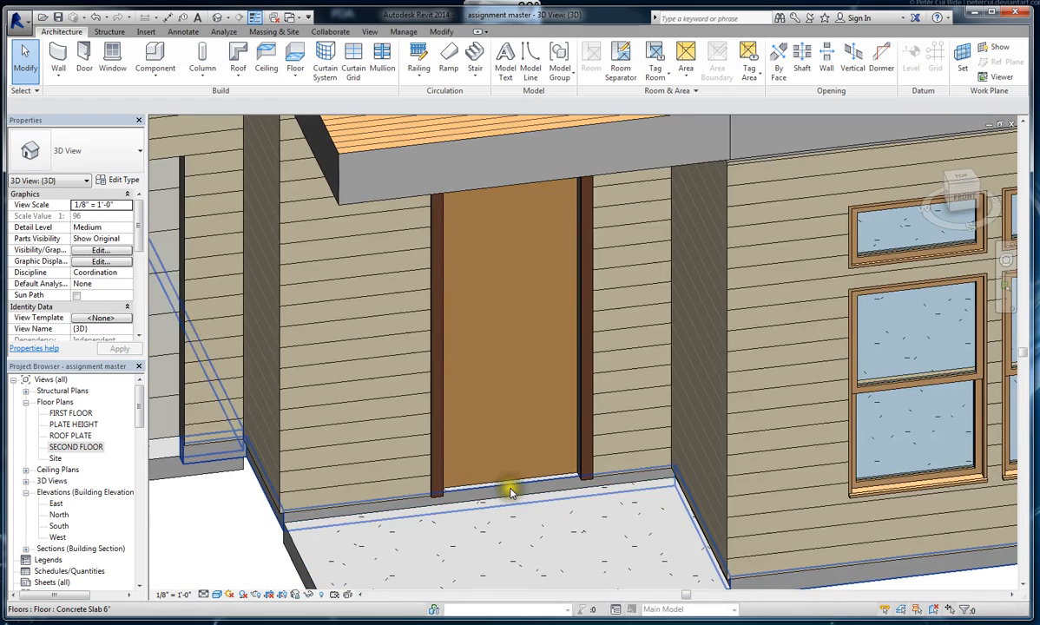
pyautogui.scroll(-3, 507, 495)
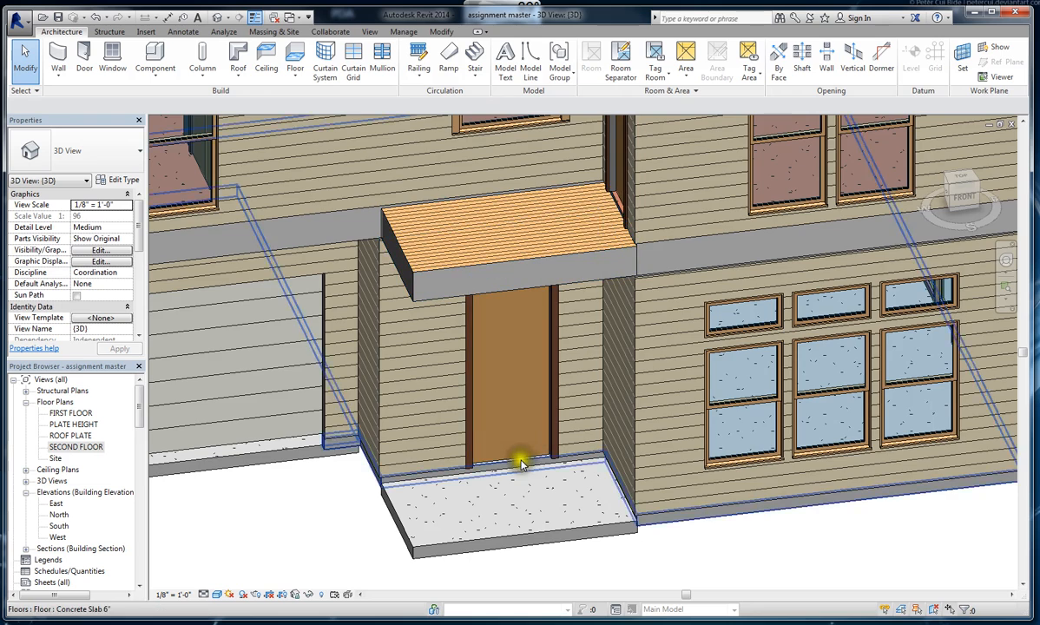
pyautogui.scroll(5, 521, 464)
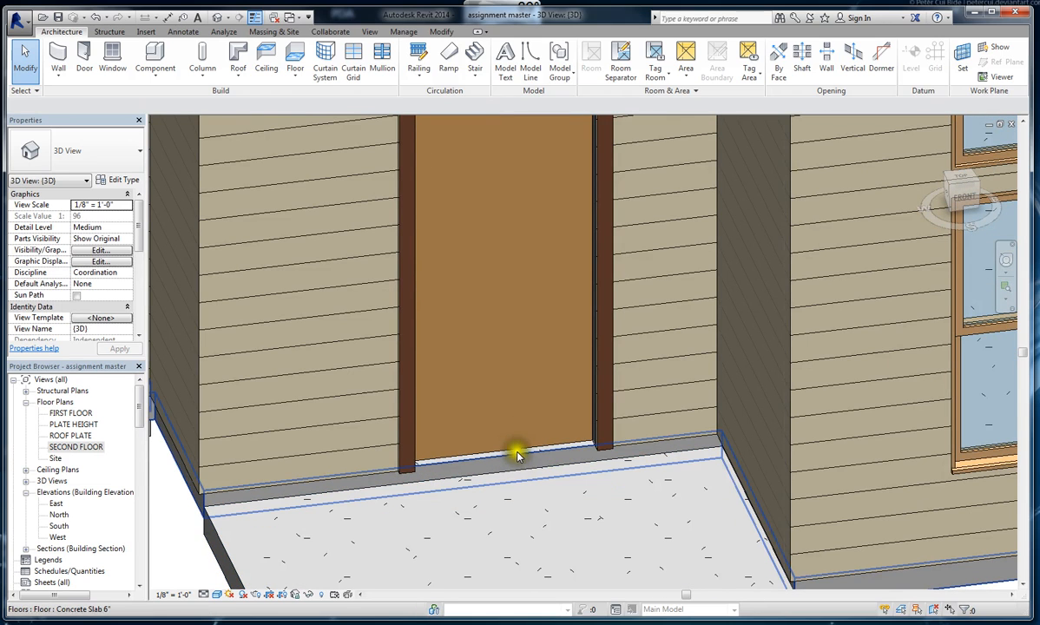
pyautogui.scroll(-3, 530, 521)
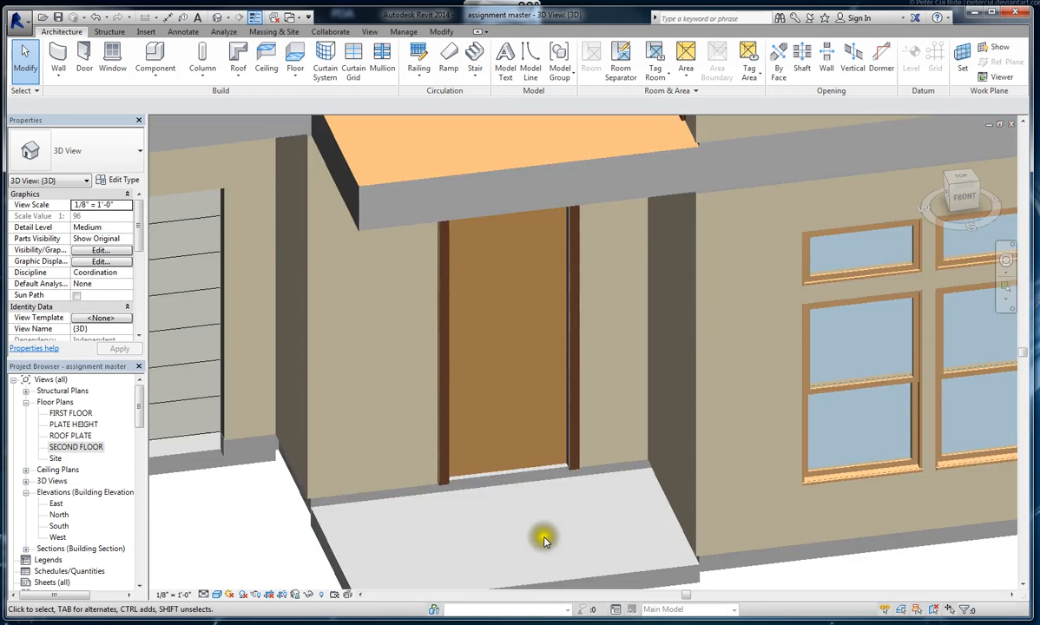
# Step: Compare the lowered balcony's edges at the second floor and balcony door with the front door's threshold and concrete slab below
pyautogui.scroll(-3, 544, 540)
pyautogui.scroll(5, 616, 309)
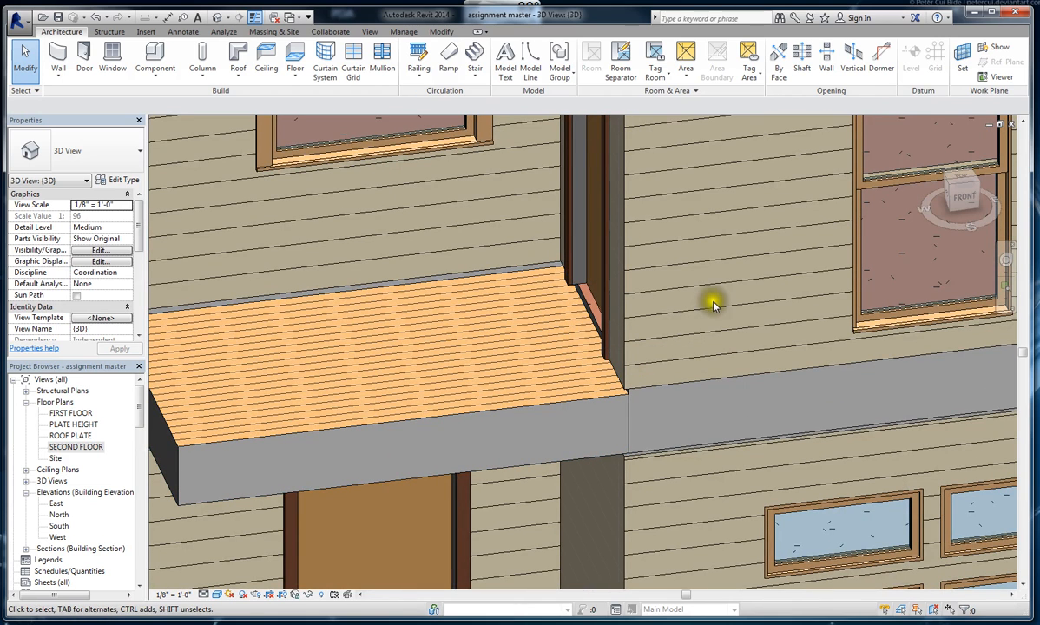
pyautogui.scroll(-3, 647, 311)
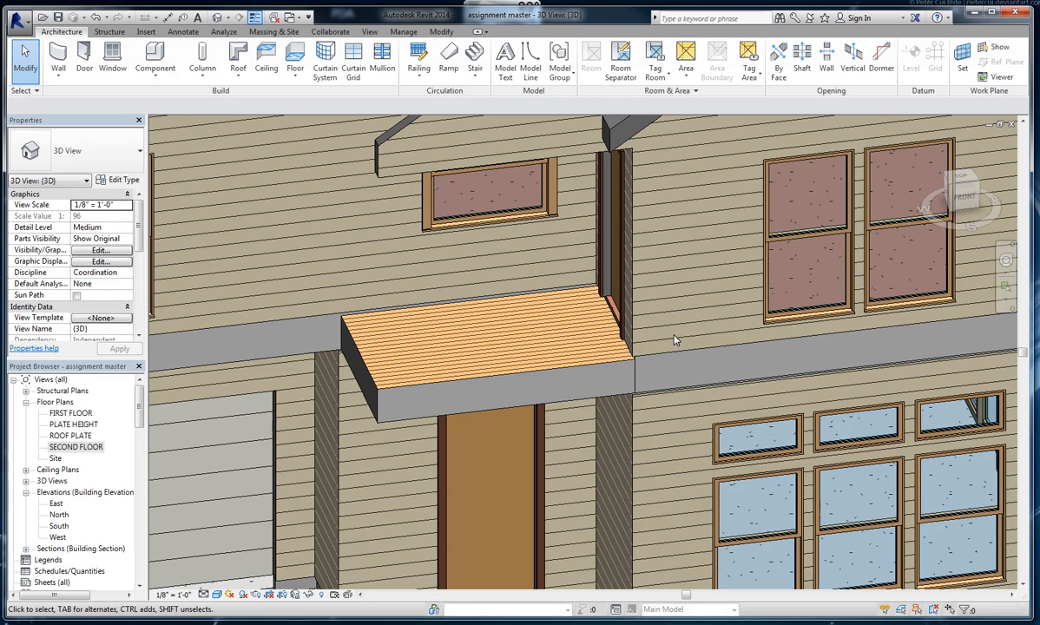
pyautogui.scroll(-4, 608, 408)
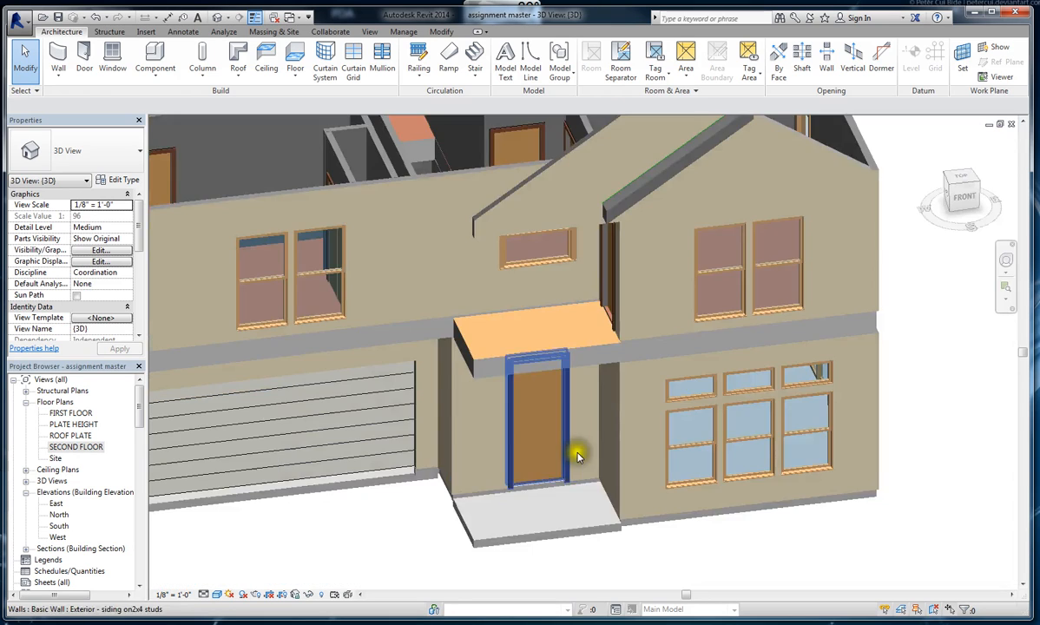
pyautogui.scroll(5, 546, 539)
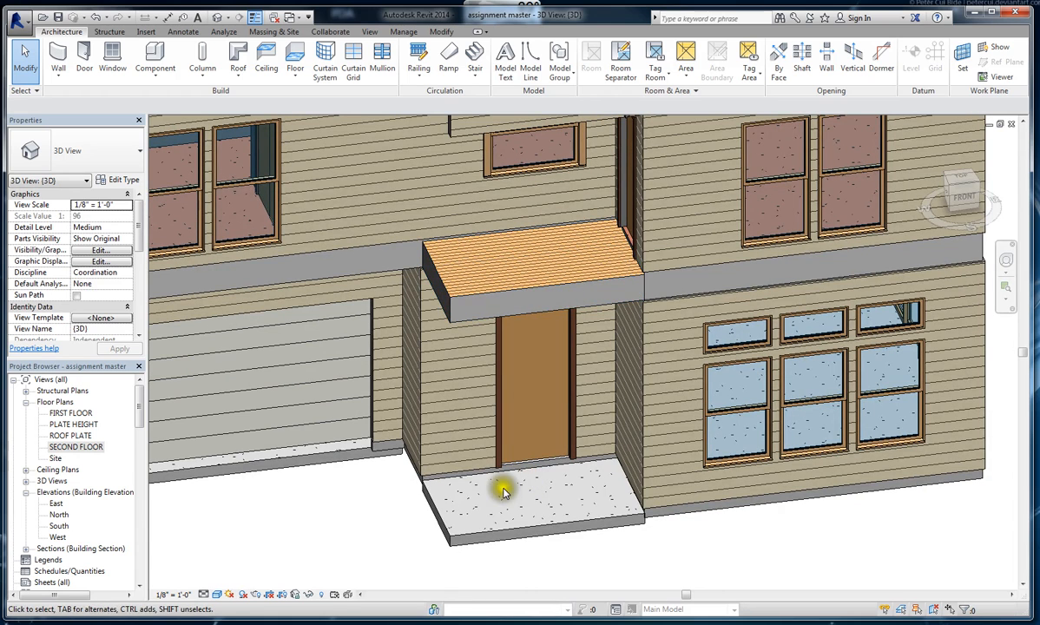
pyautogui.scroll(3, 499, 486)
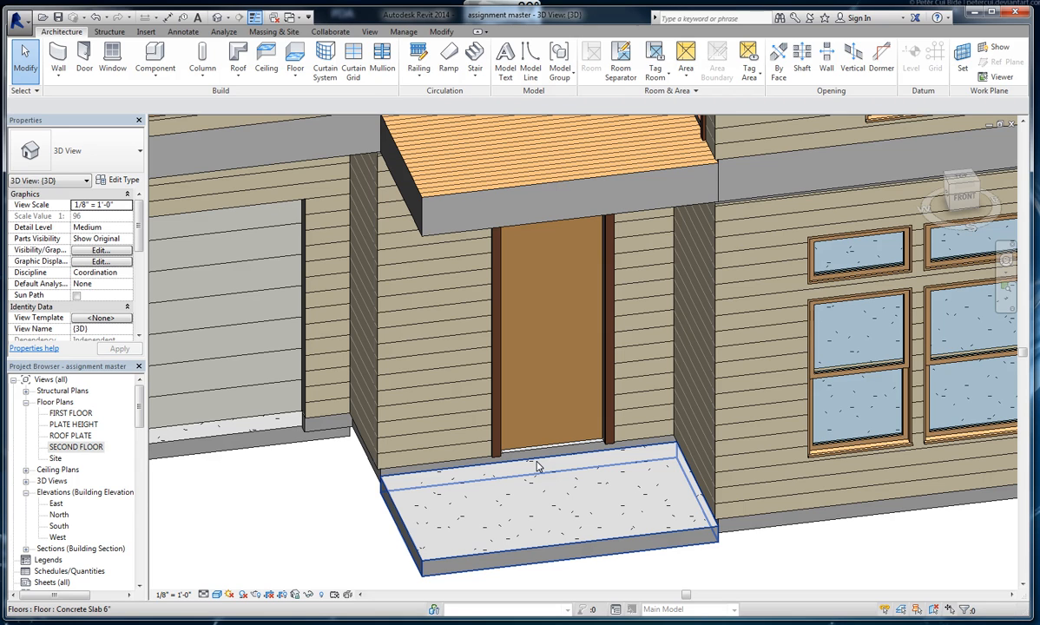
pyautogui.scroll(-3, 573, 495)
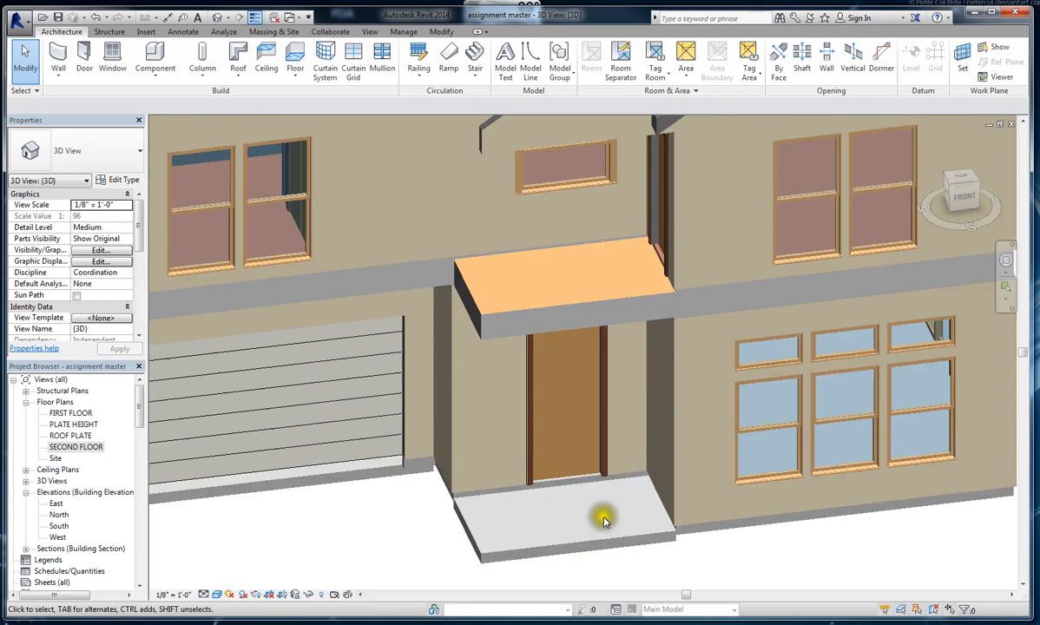
pyautogui.scroll(5, 644, 258)
pyautogui.scroll(-3, 647, 434)
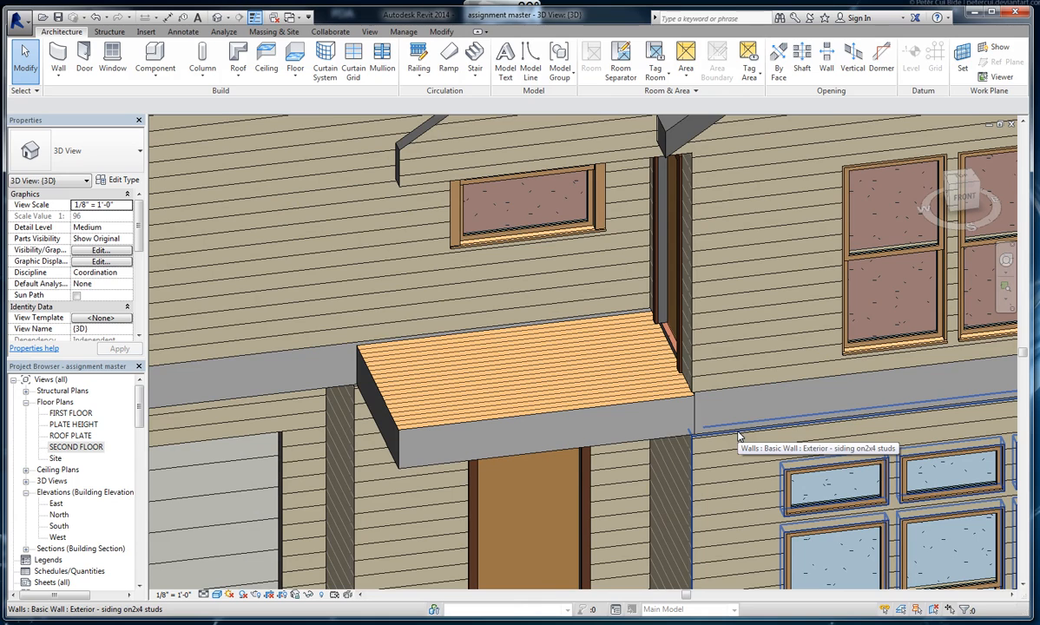
pyautogui.scroll(2, 681, 443)
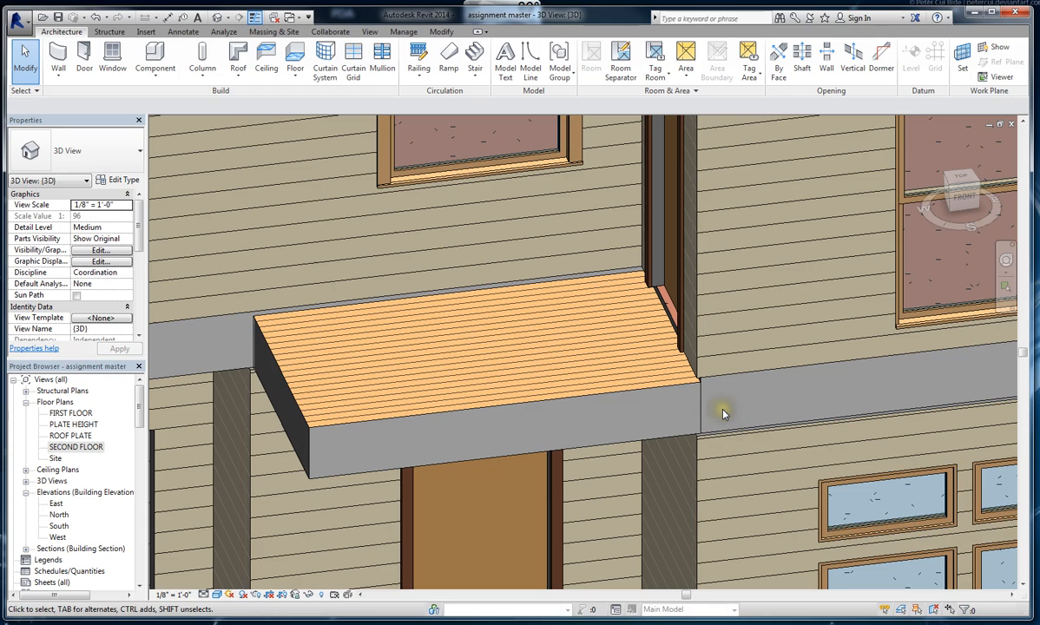
pyautogui.scroll(-8, 677, 391)
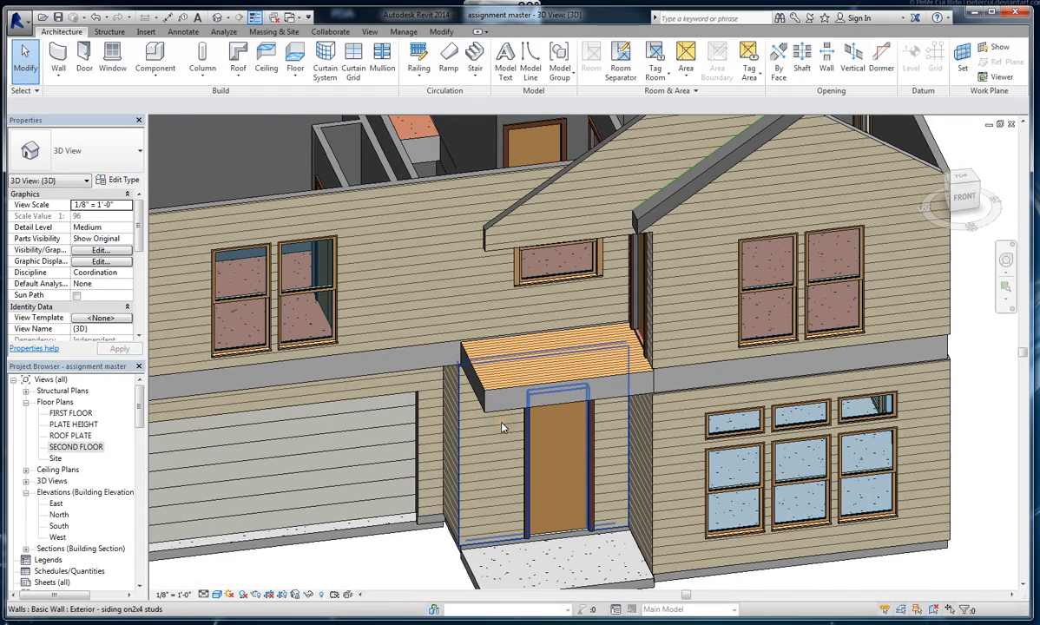
pyautogui.scroll(4, 540, 347)
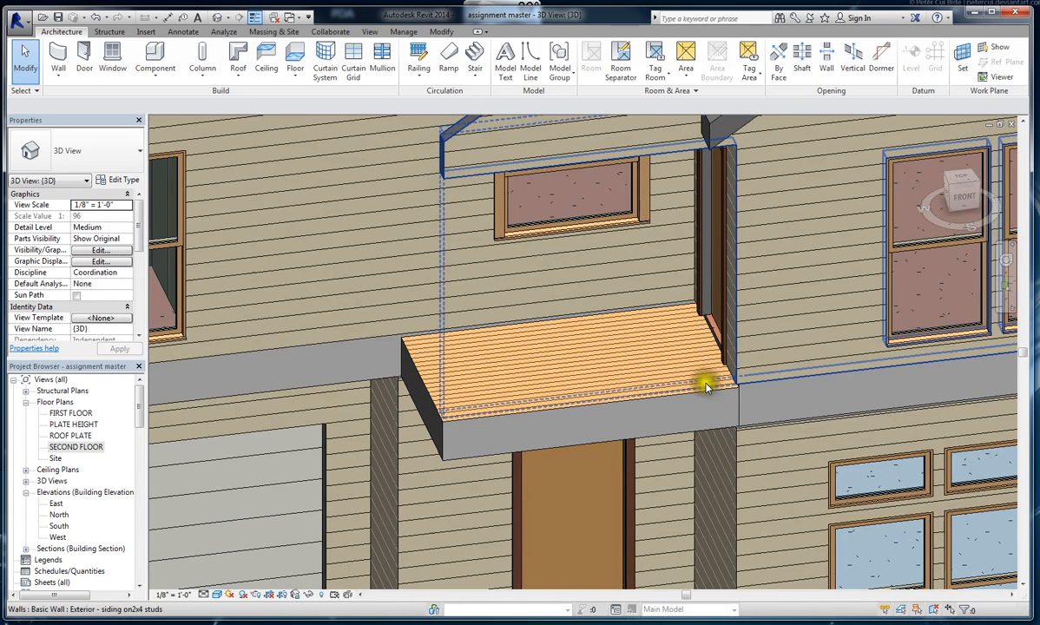
pyautogui.scroll(2, 701, 380)
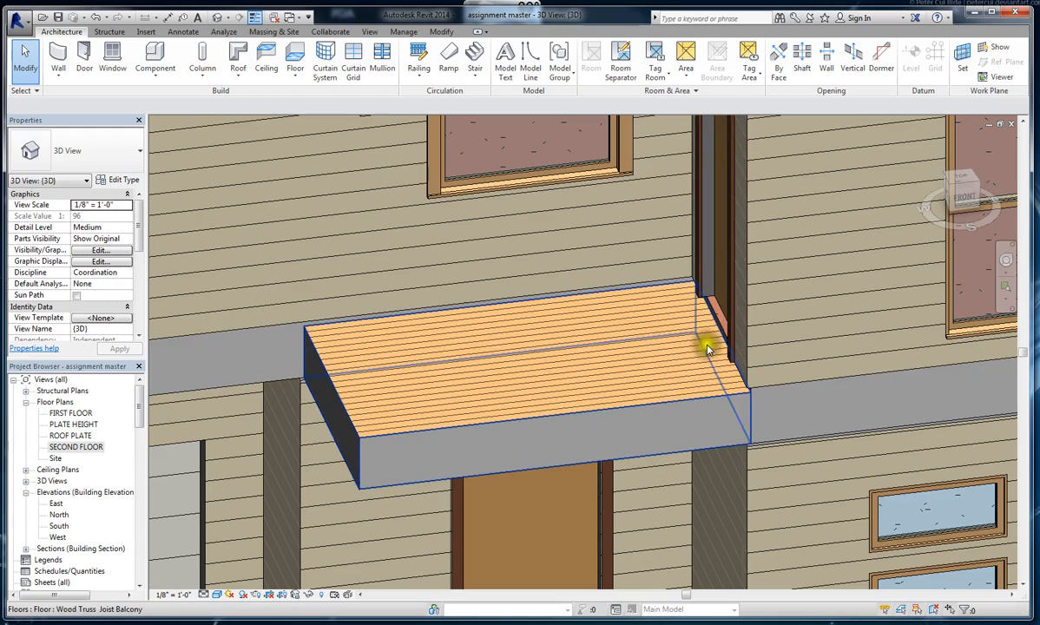
# Step: Examine the balcony and its door threshold from the front-left corner, and the whole second floor with its stair opening from above
pyautogui.keyDown('shift'); pyautogui.moveTo(703, 334); pyautogui.dragTo(762, 408, button='middle'); pyautogui.keyUp('shift')
pyautogui.scroll(3, 920, 247)
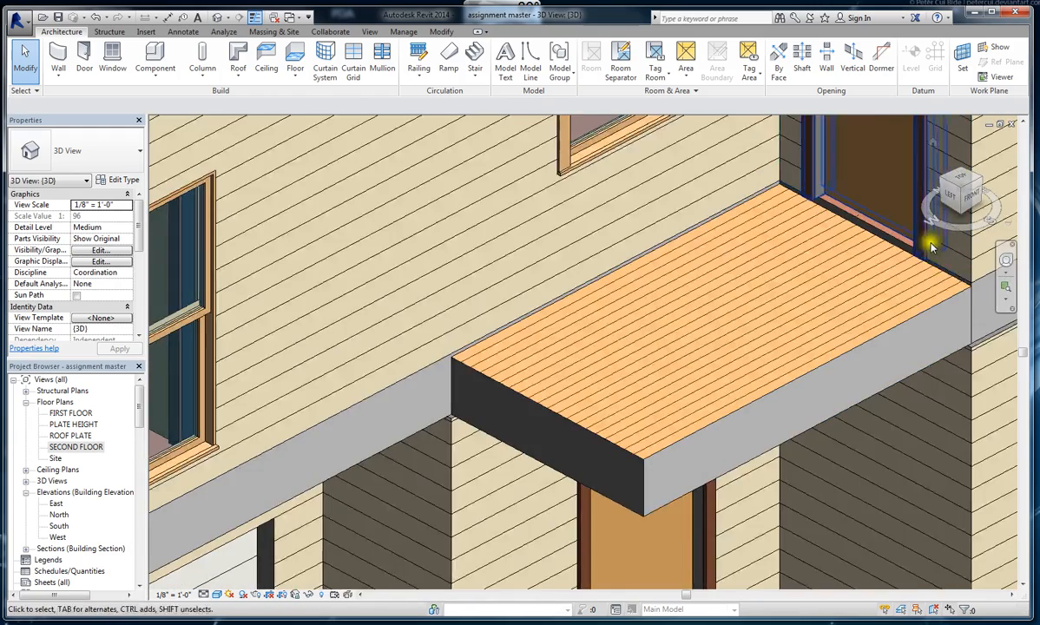
pyautogui.scroll(-4, 417, 460)
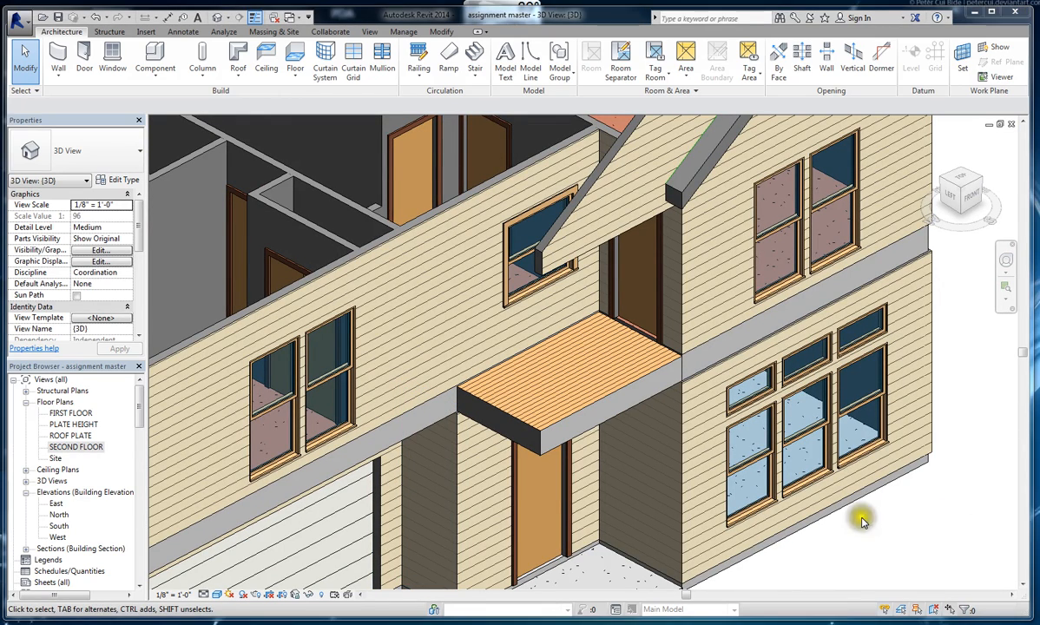
pyautogui.scroll(-4, 882, 550)
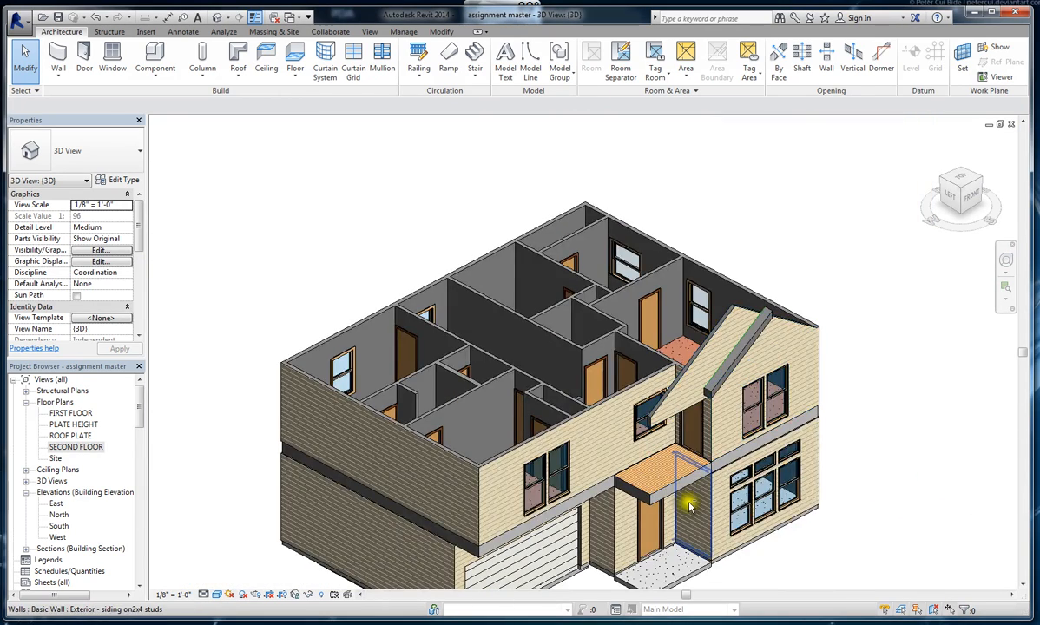
pyautogui.keyDown('shift'); pyautogui.moveTo(748, 474); pyautogui.dragTo(506, 555, button='middle'); pyautogui.keyUp('shift')
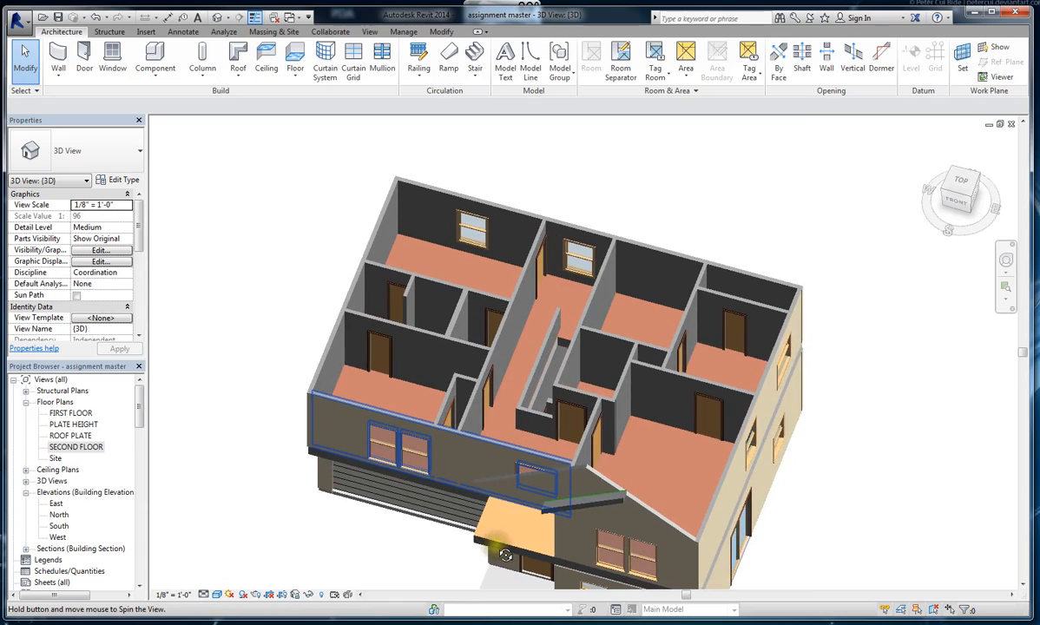